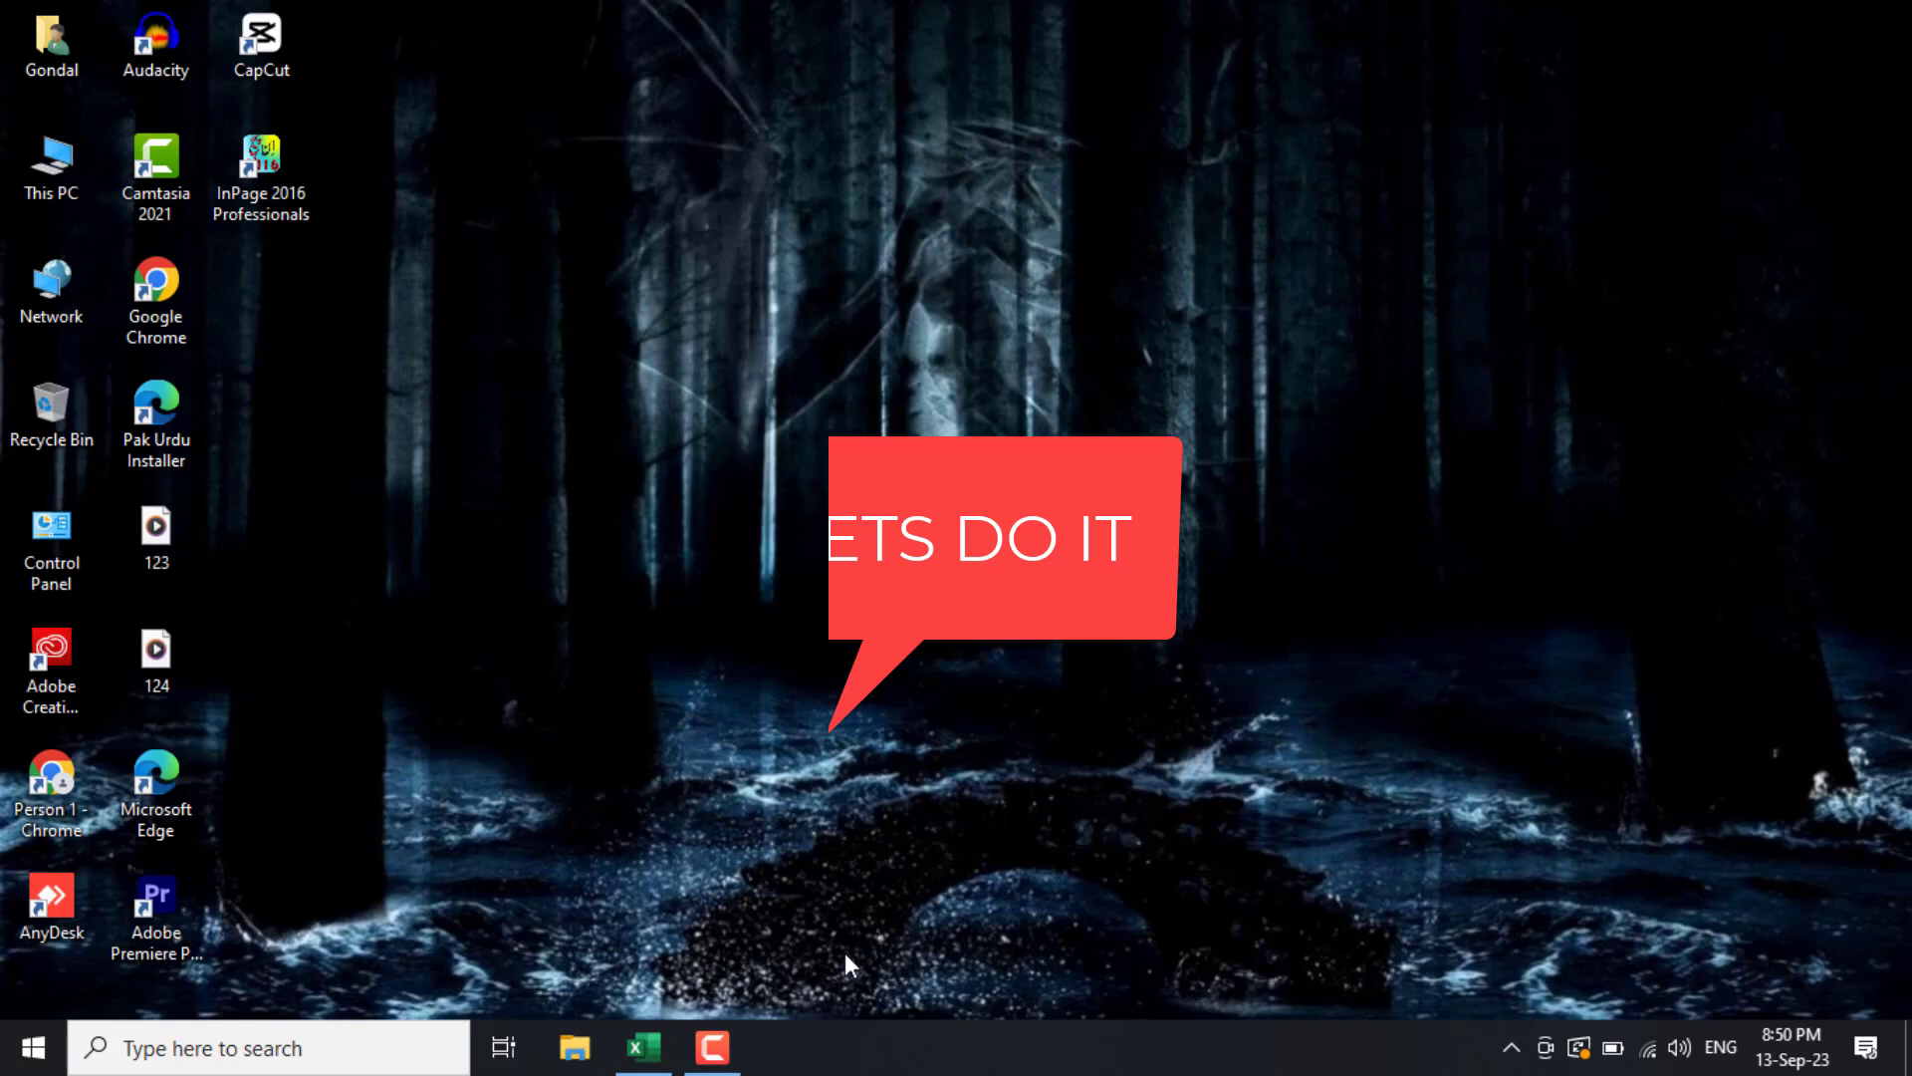
- Bring the workbook forward and select the Sr# header cell B4 on sheet Lec 4
{"action": "left_click", "coordinate": [643, 1047]}
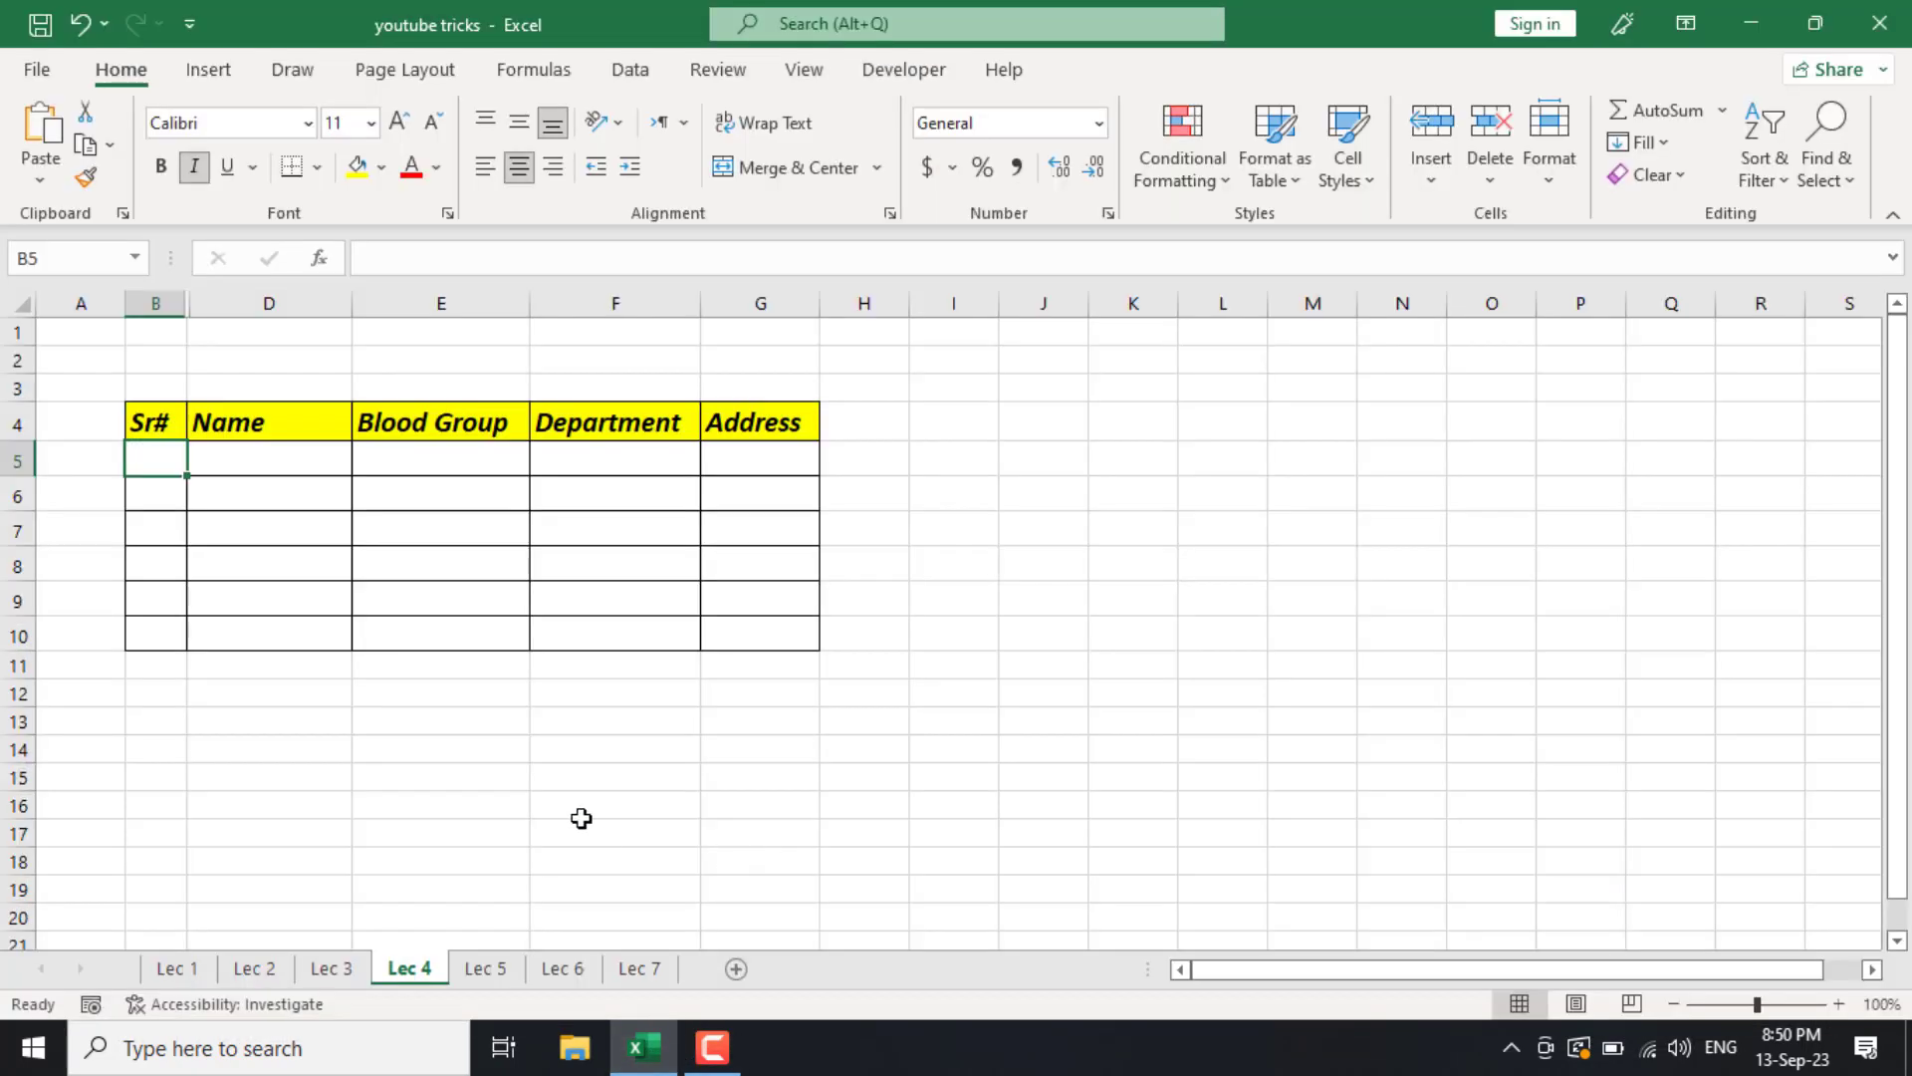
{"action": "left_click", "coordinate": [141, 424]}
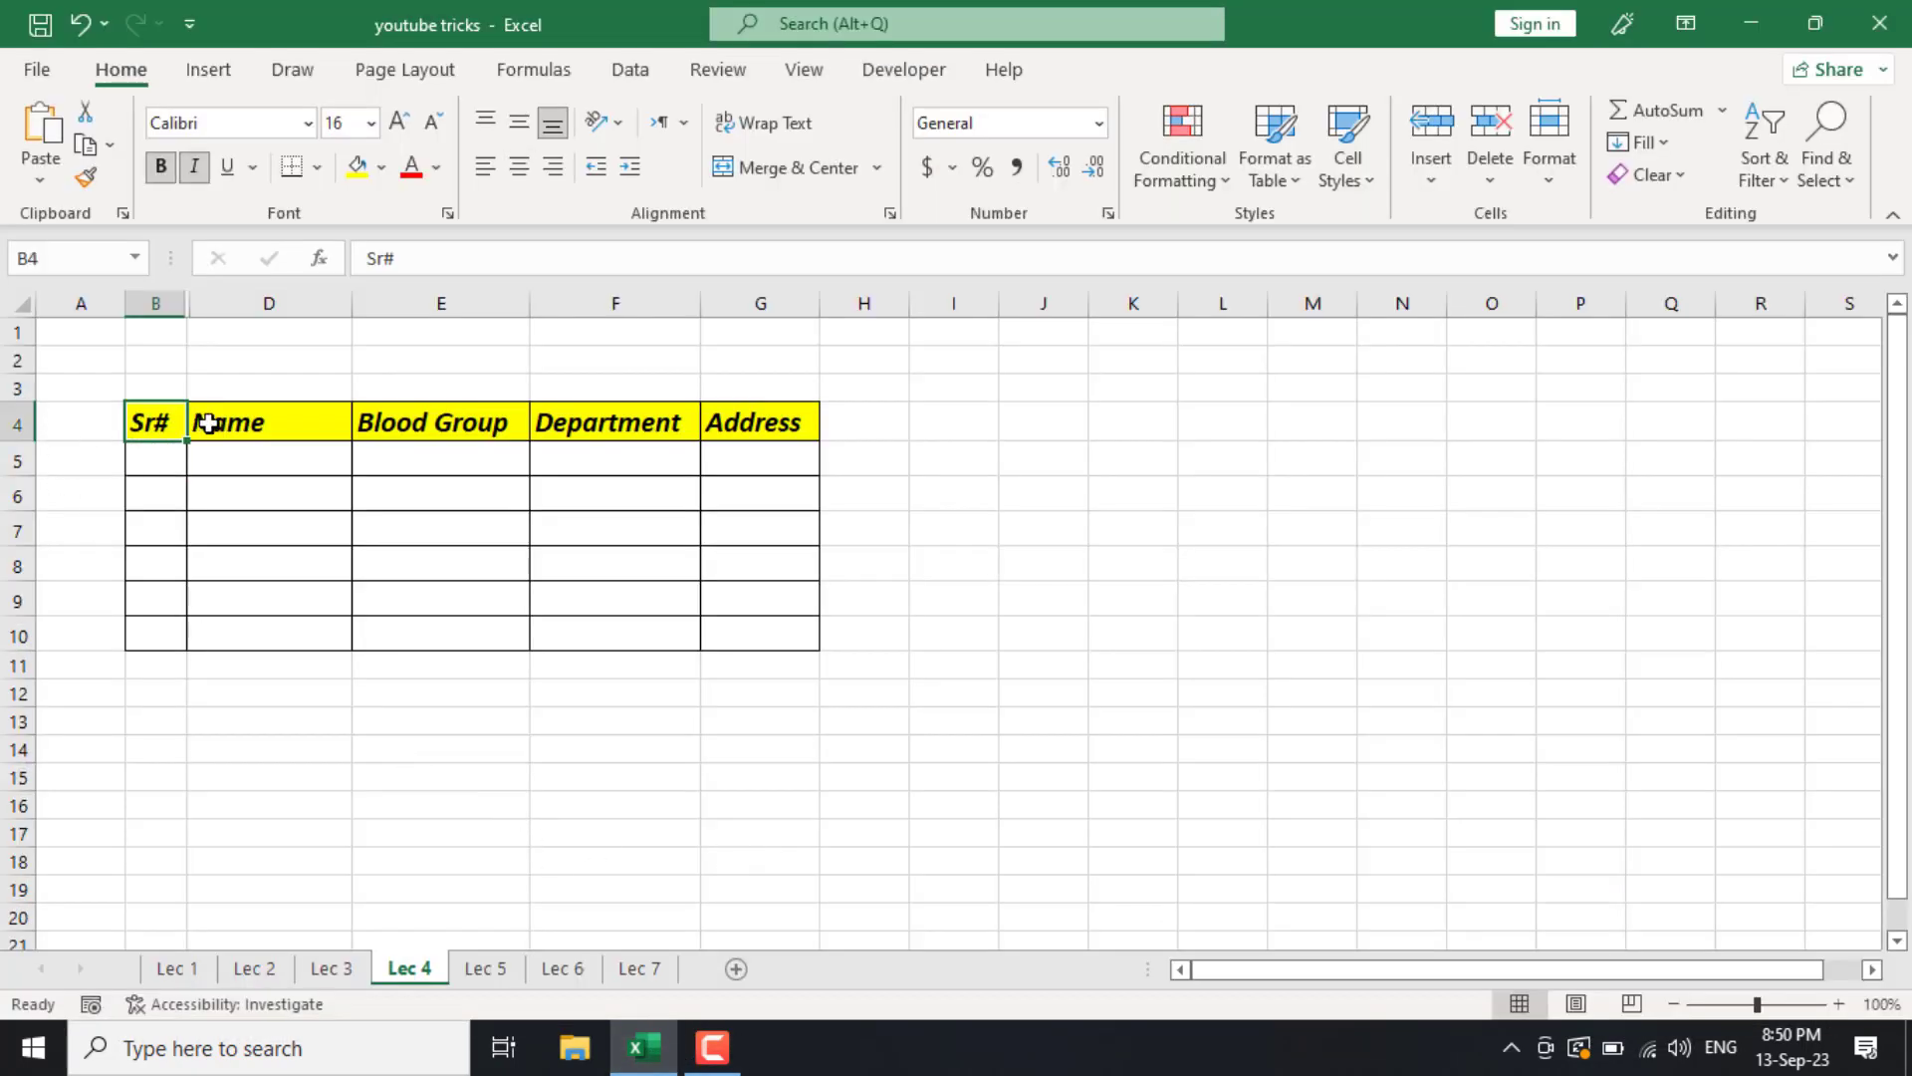
{"action": "left_click", "coordinate": [269, 424]}
{"action": "left_click", "coordinate": [455, 427]}
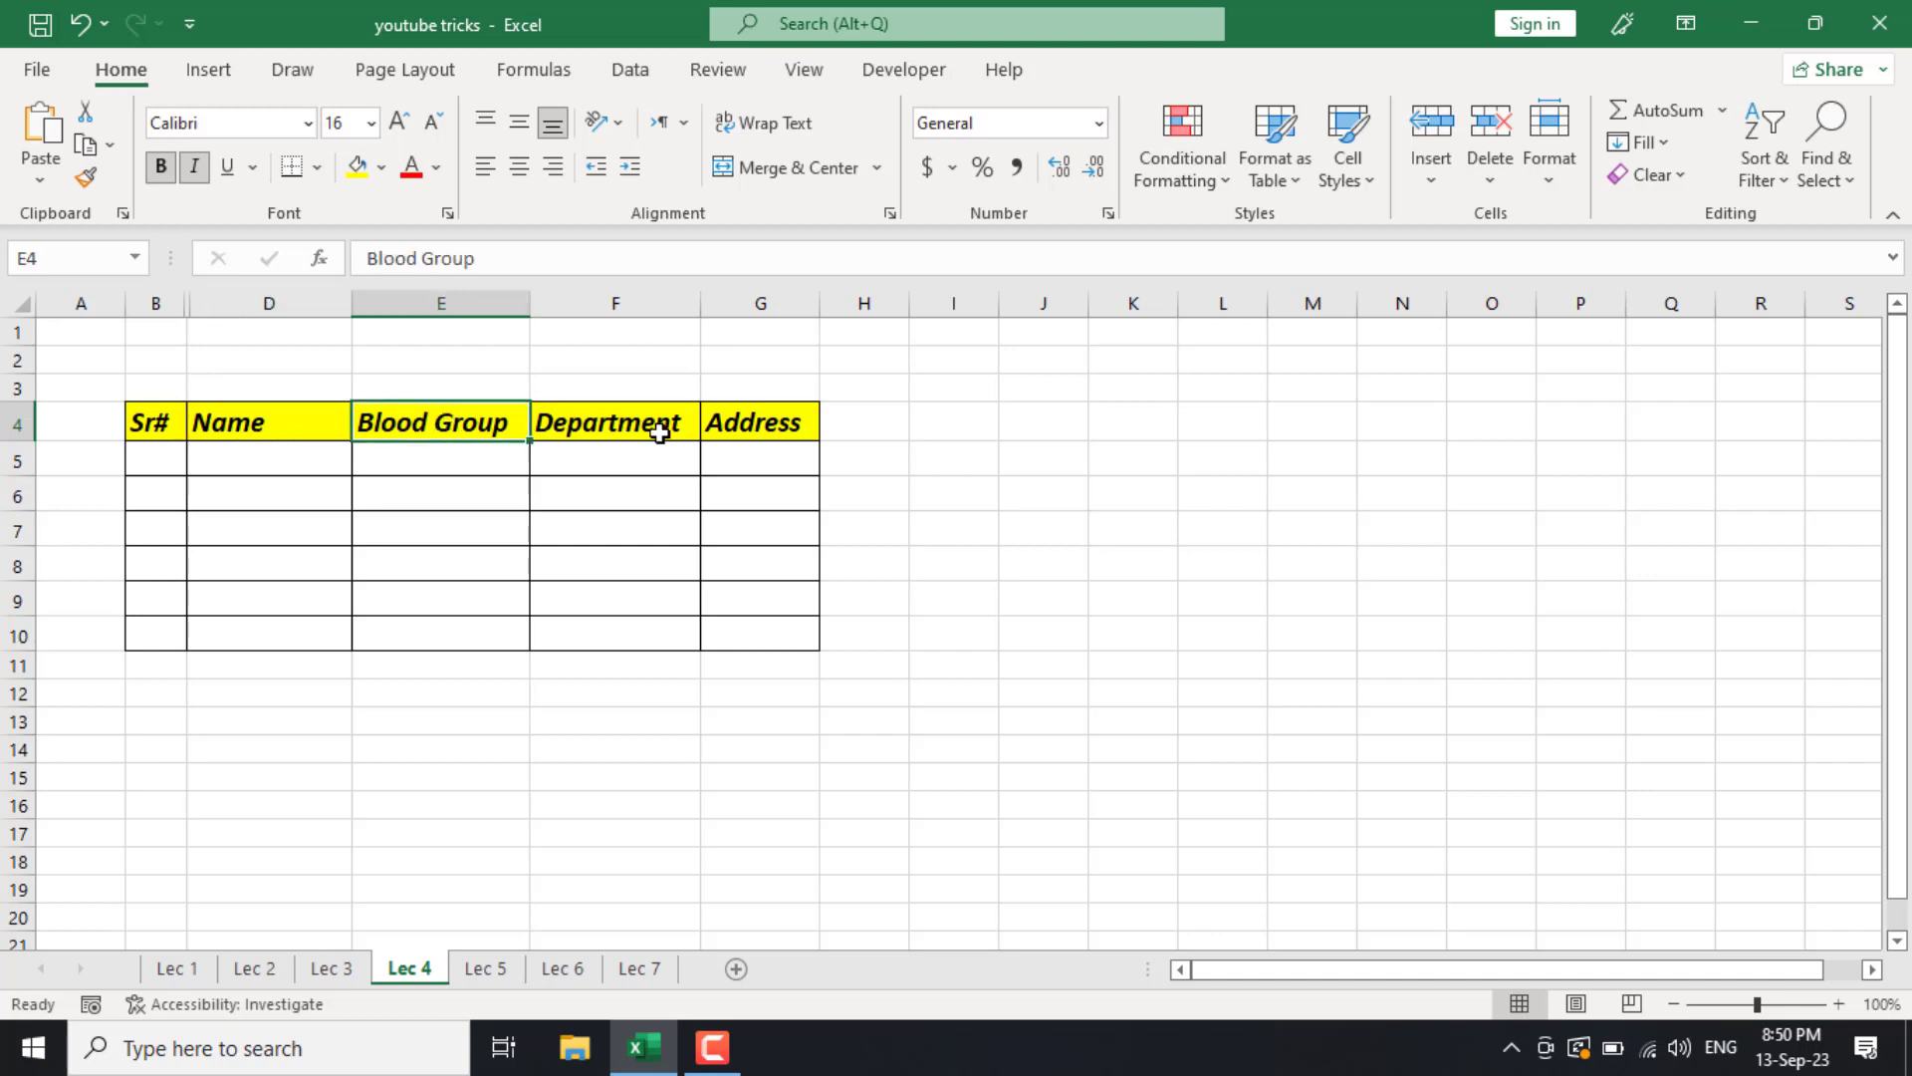
{"action": "left_click", "coordinate": [622, 423]}
{"action": "left_click", "coordinate": [769, 423]}
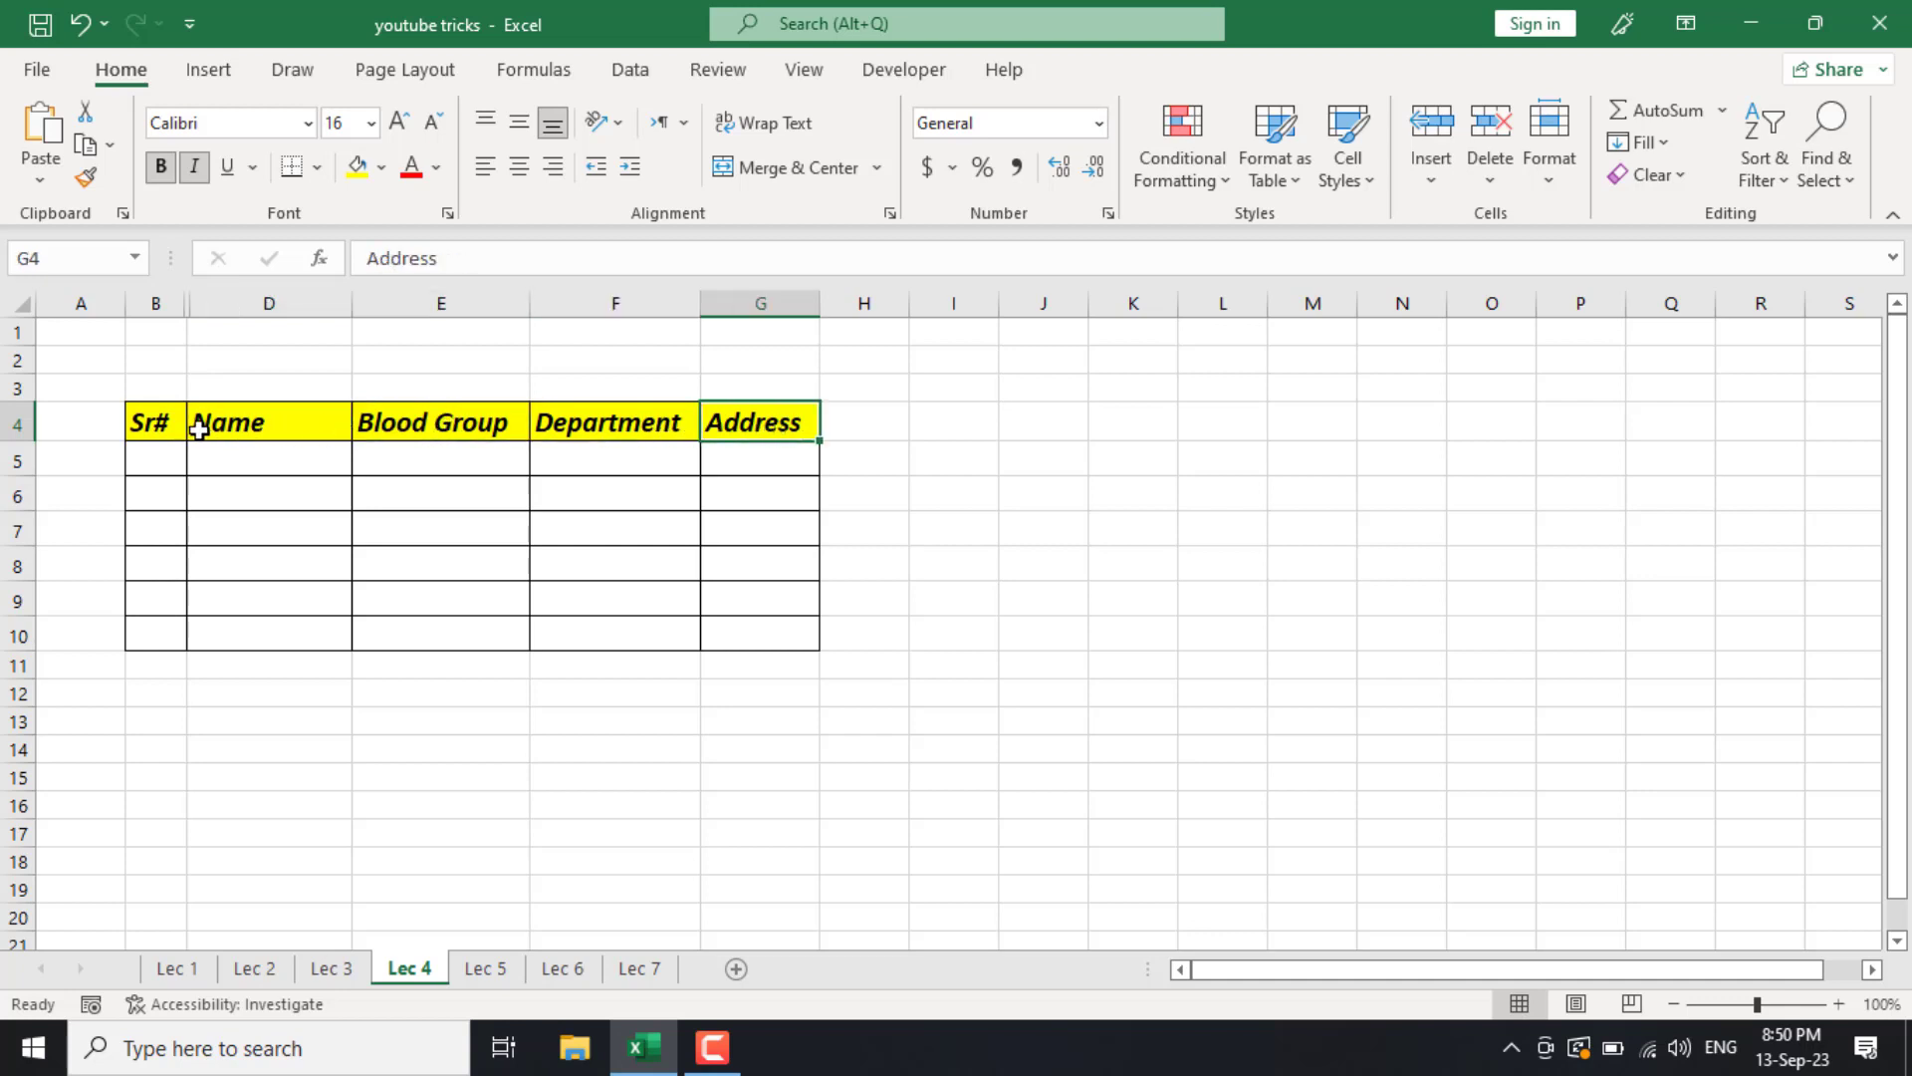
{"action": "left_click", "coordinate": [154, 423]}
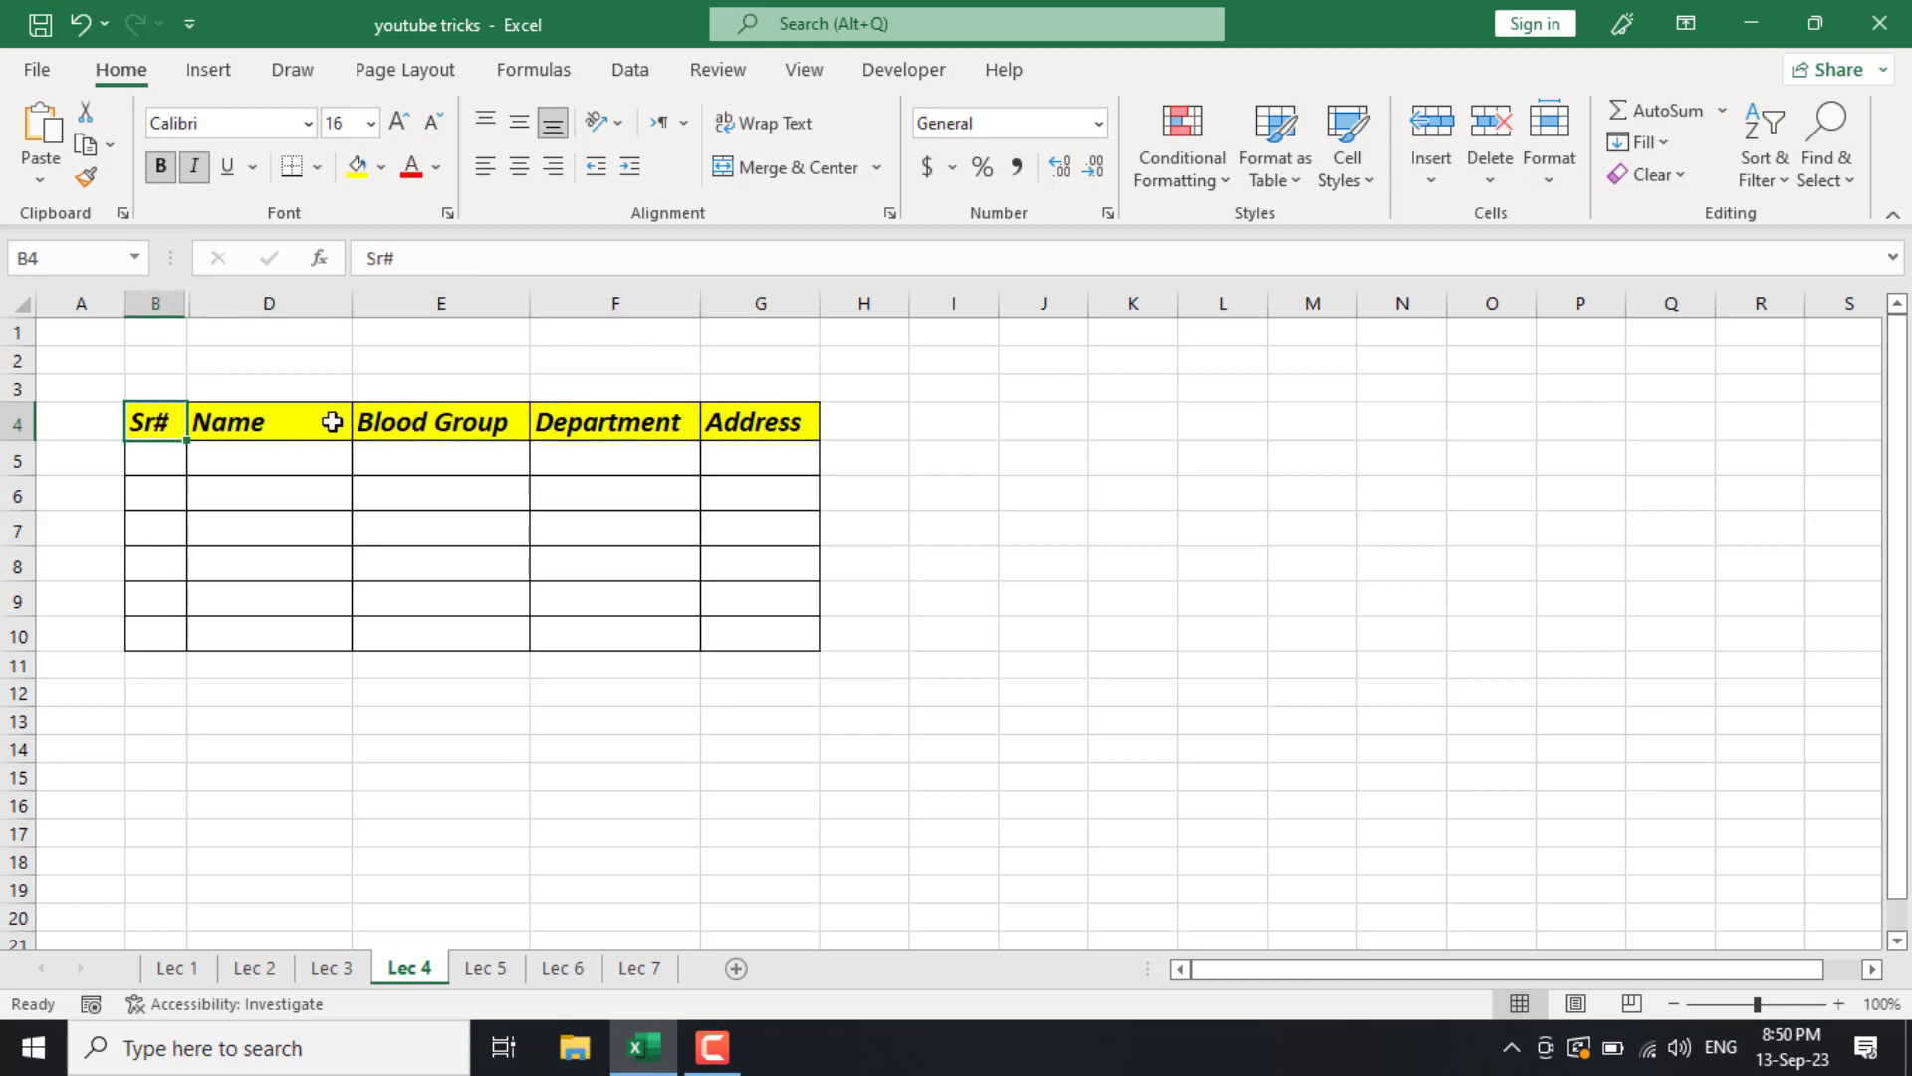
{"action": "left_click", "coordinate": [211, 418]}
{"action": "left_click", "coordinate": [166, 423]}
- Open the Data Form with Alt+D+O, accepting the first row as column labels
{"action": "key", "text": "alt"}
{"action": "key", "text": "d"}
{"action": "key", "text": "o"}
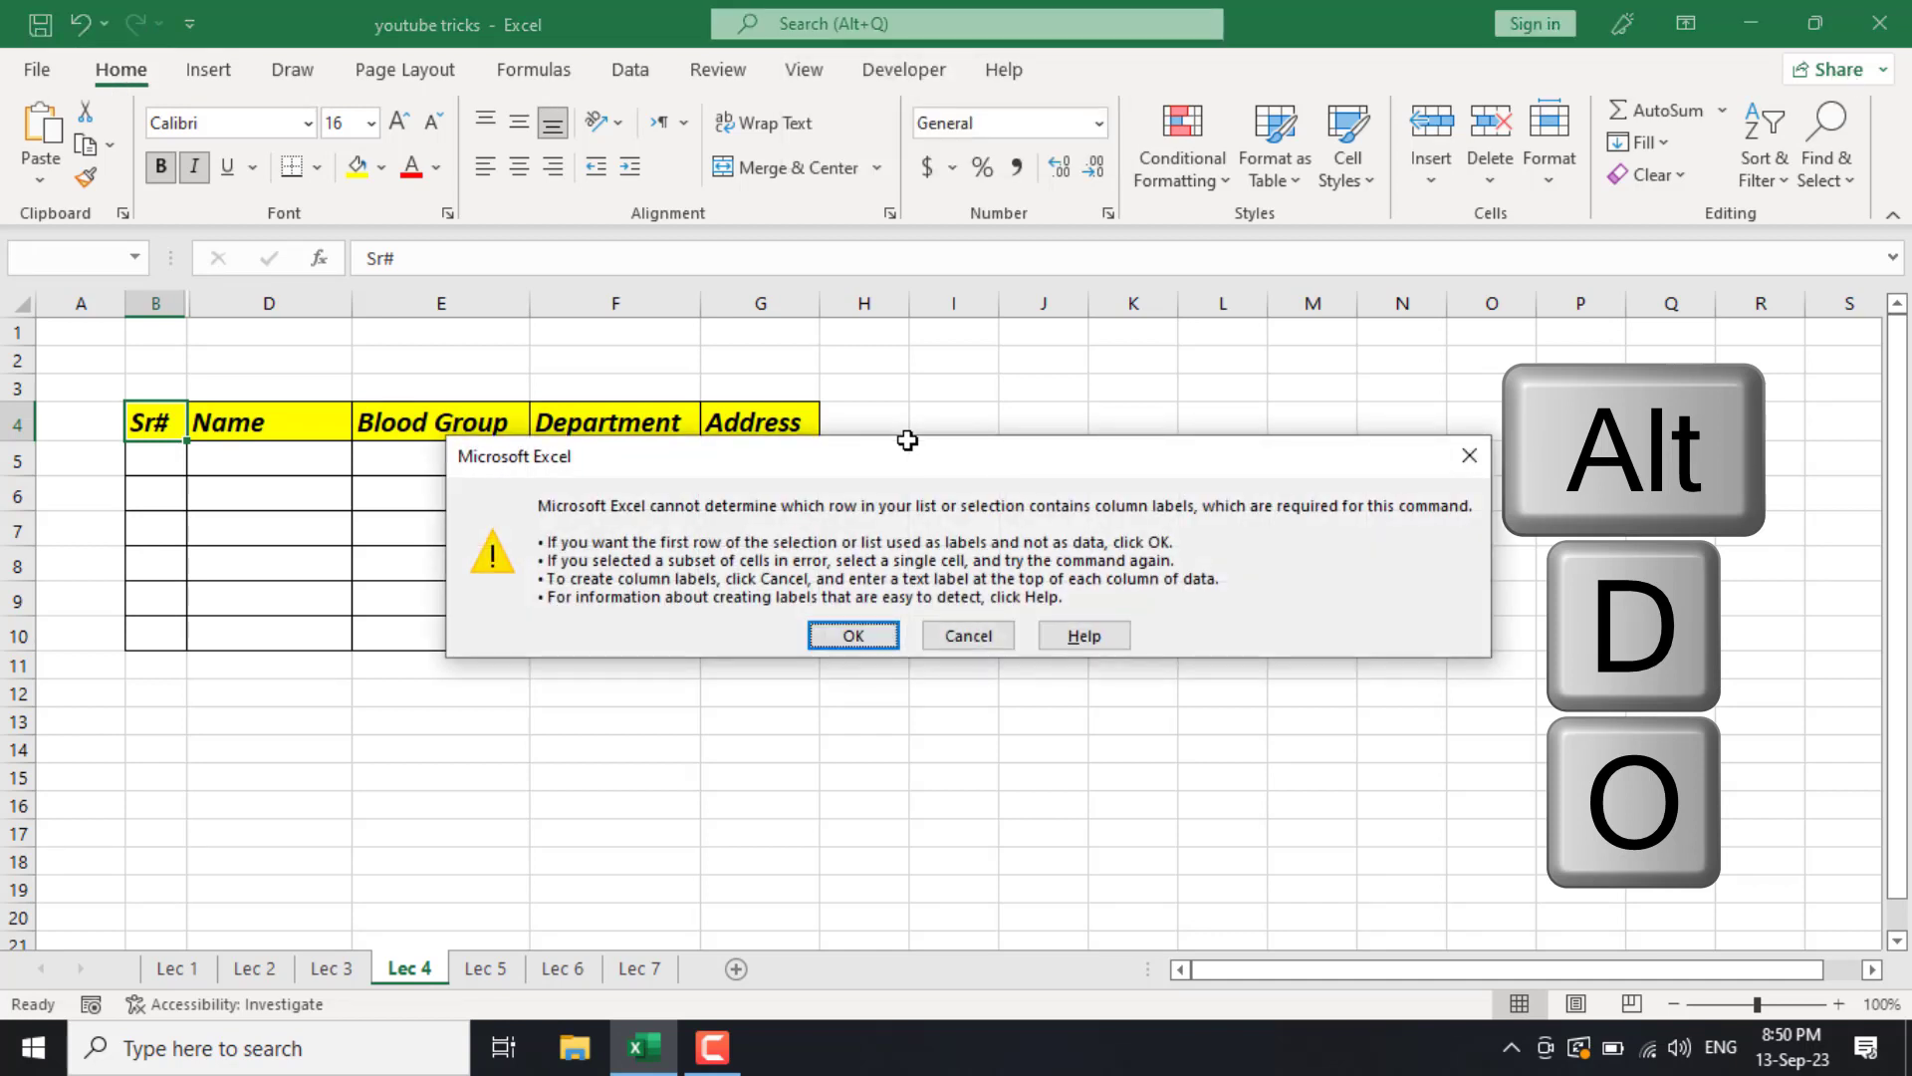
{"action": "left_click", "coordinate": [855, 635]}
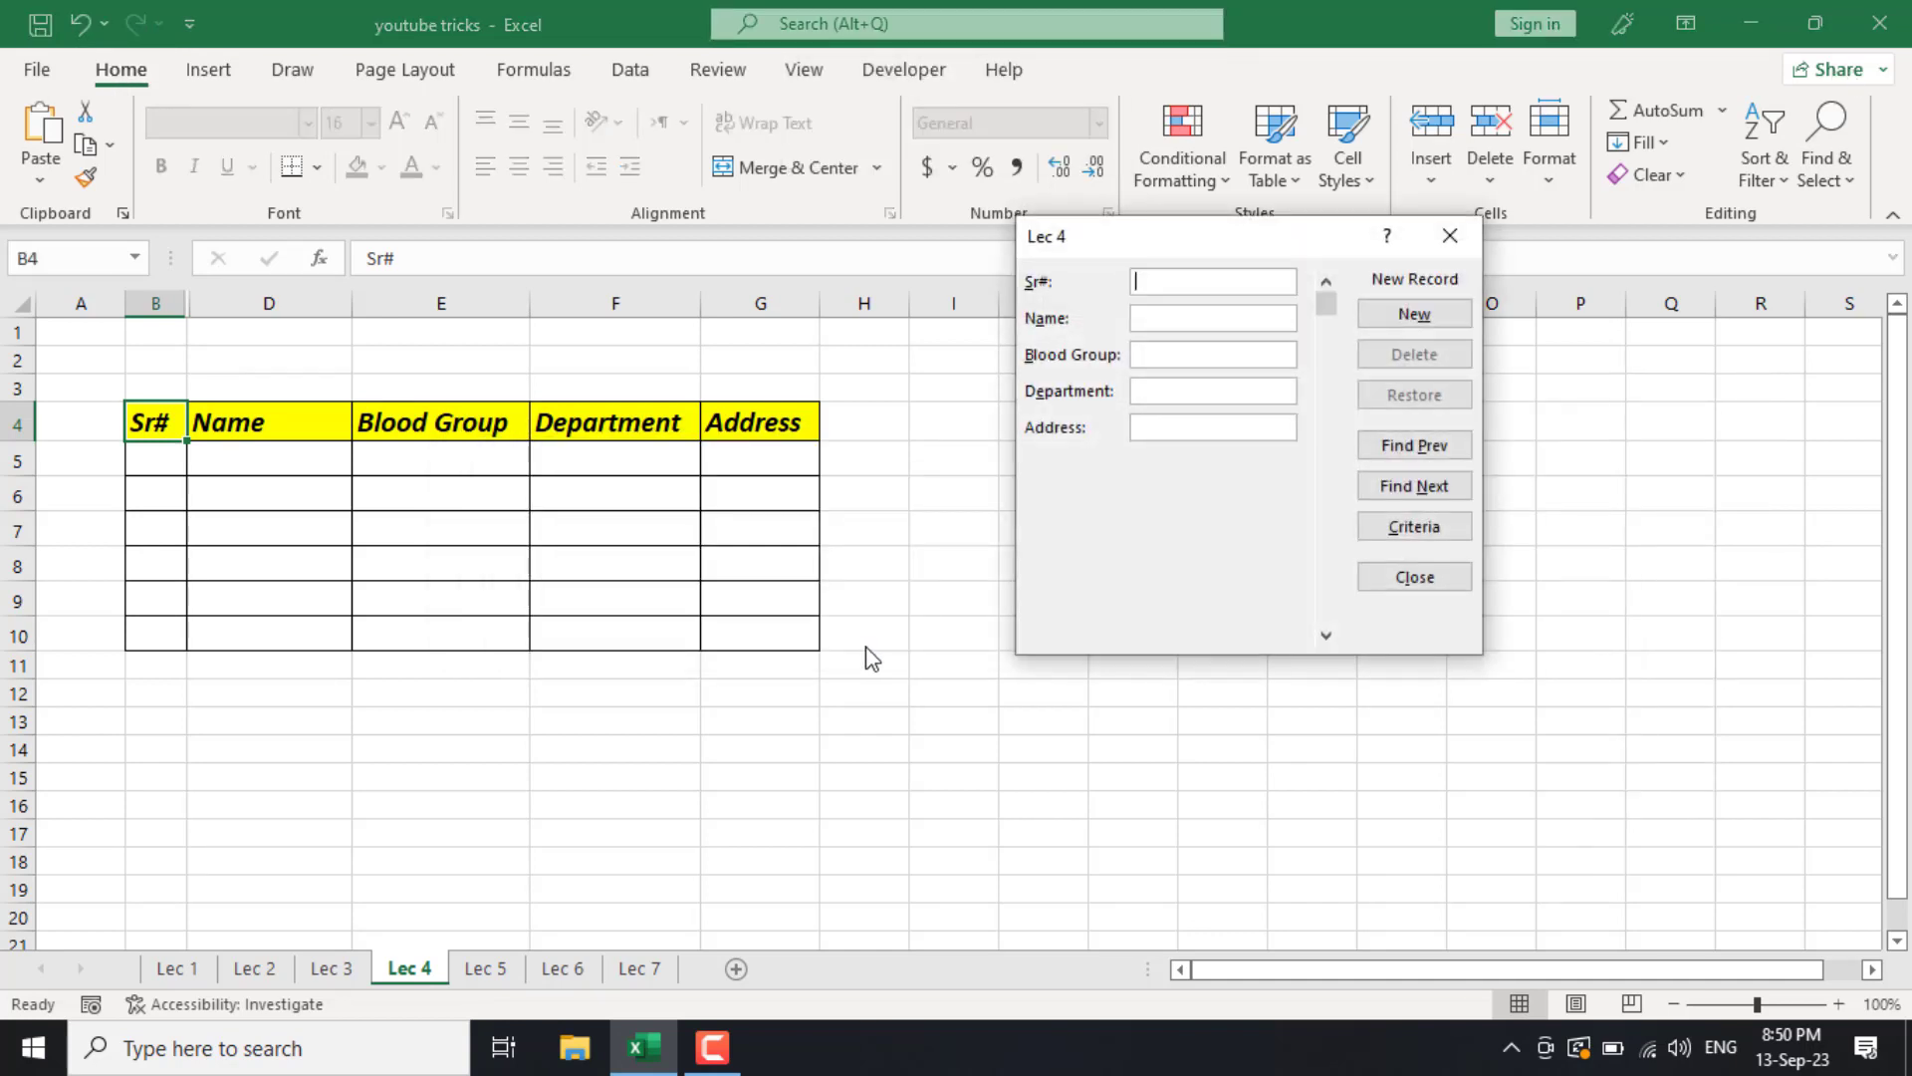
- Place the form beside the table and add record 01 with the employee's name, B+, Accounts, FSD
{"action": "left_click_drag", "start_coordinate": [1160, 254], "coordinate": [1053, 361]}
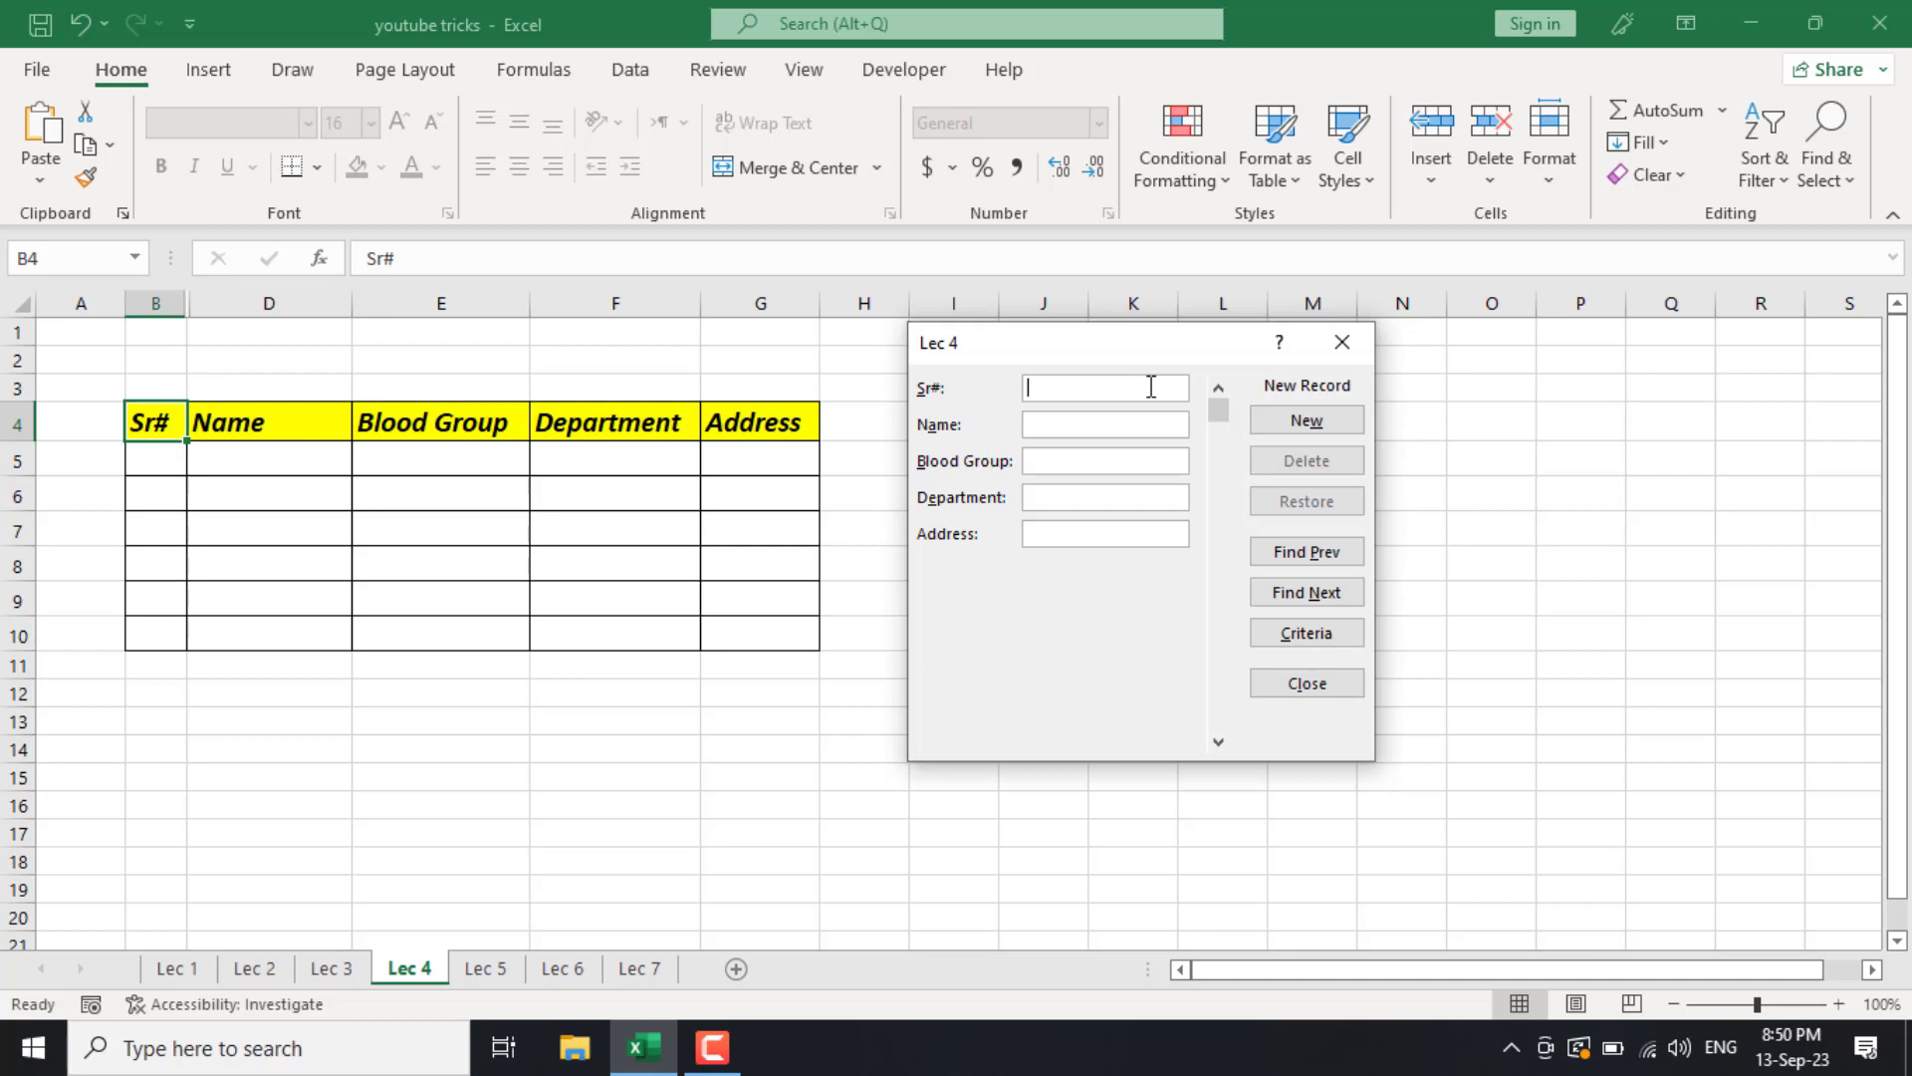
{"action": "type", "text": "0"}
{"action": "type", "text": "1"}
{"action": "key", "text": "Tab"}
{"action": "type", "text": "Fah"}
{"action": "type", "text": "ad"}
{"action": "key", "text": "Tab"}
{"action": "type", "text": "B"}
{"action": "type", "text": "+"}
{"action": "key", "text": "Tab"}
{"action": "type", "text": "A"}
{"action": "type", "text": "ccounts"}
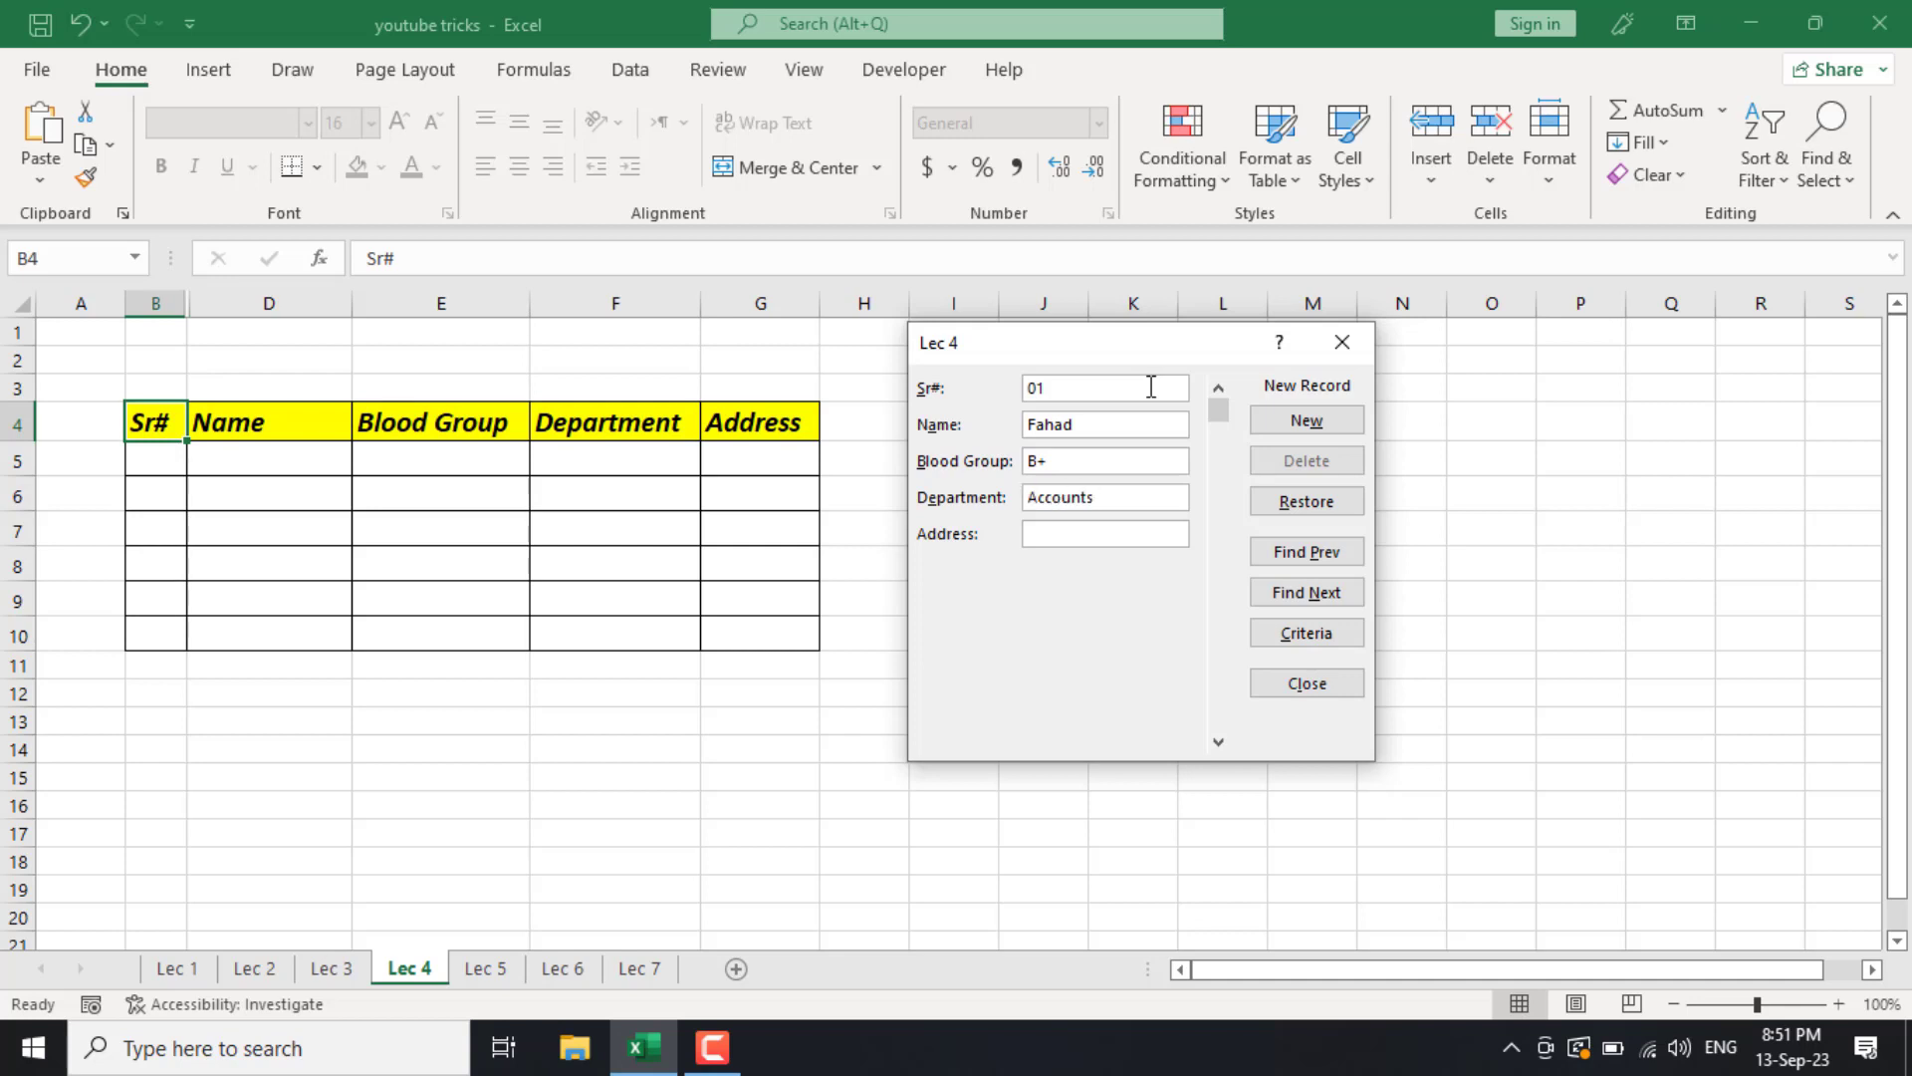
{"action": "key", "text": "Tab"}
{"action": "type", "text": "FSD"}
{"action": "key", "text": "Return"}
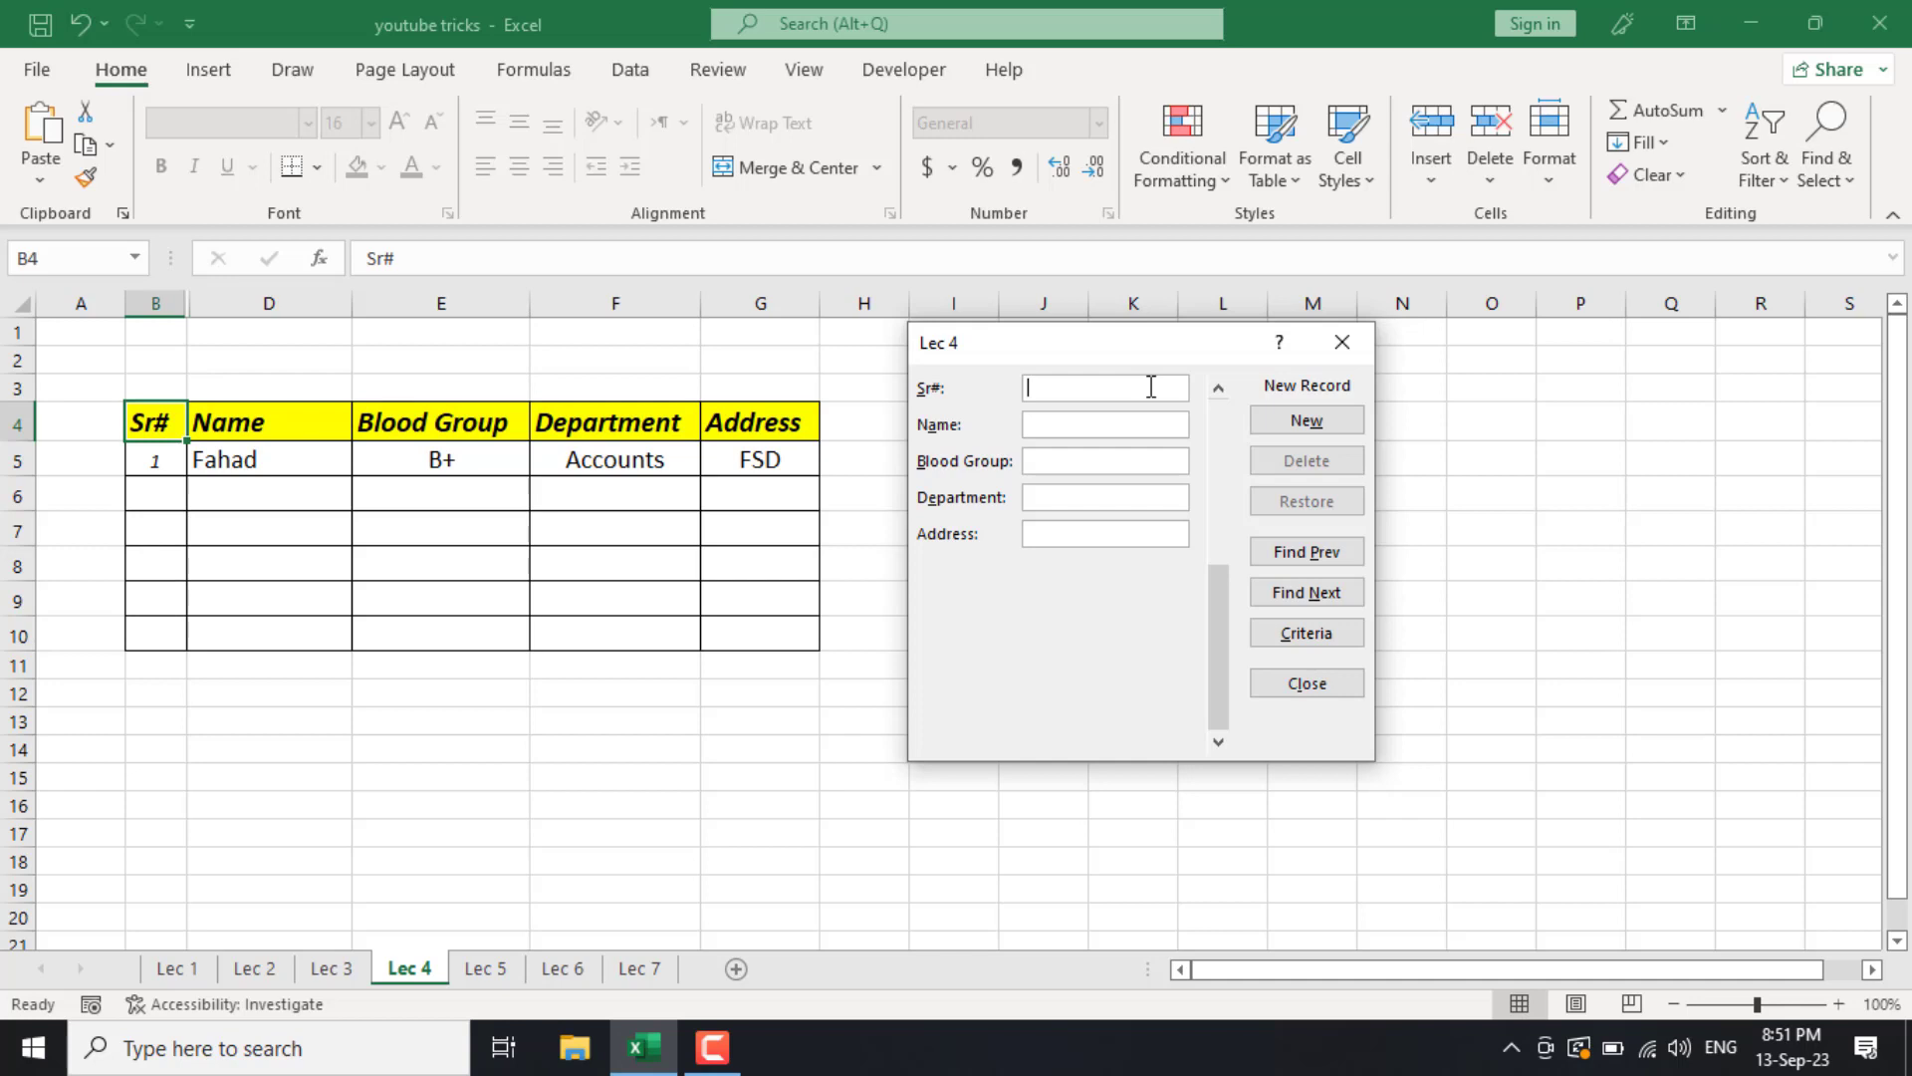
- Add record 02 with the second employee's name, blood group O-, department I.T, address FSD
{"action": "type", "text": "0"}
{"action": "type", "text": "2"}
{"action": "key", "text": "Tab"}
{"action": "type", "text": "shoaib"}
{"action": "key", "text": "Tab"}
{"action": "type", "text": "O-"}
{"action": "key", "text": "Tab"}
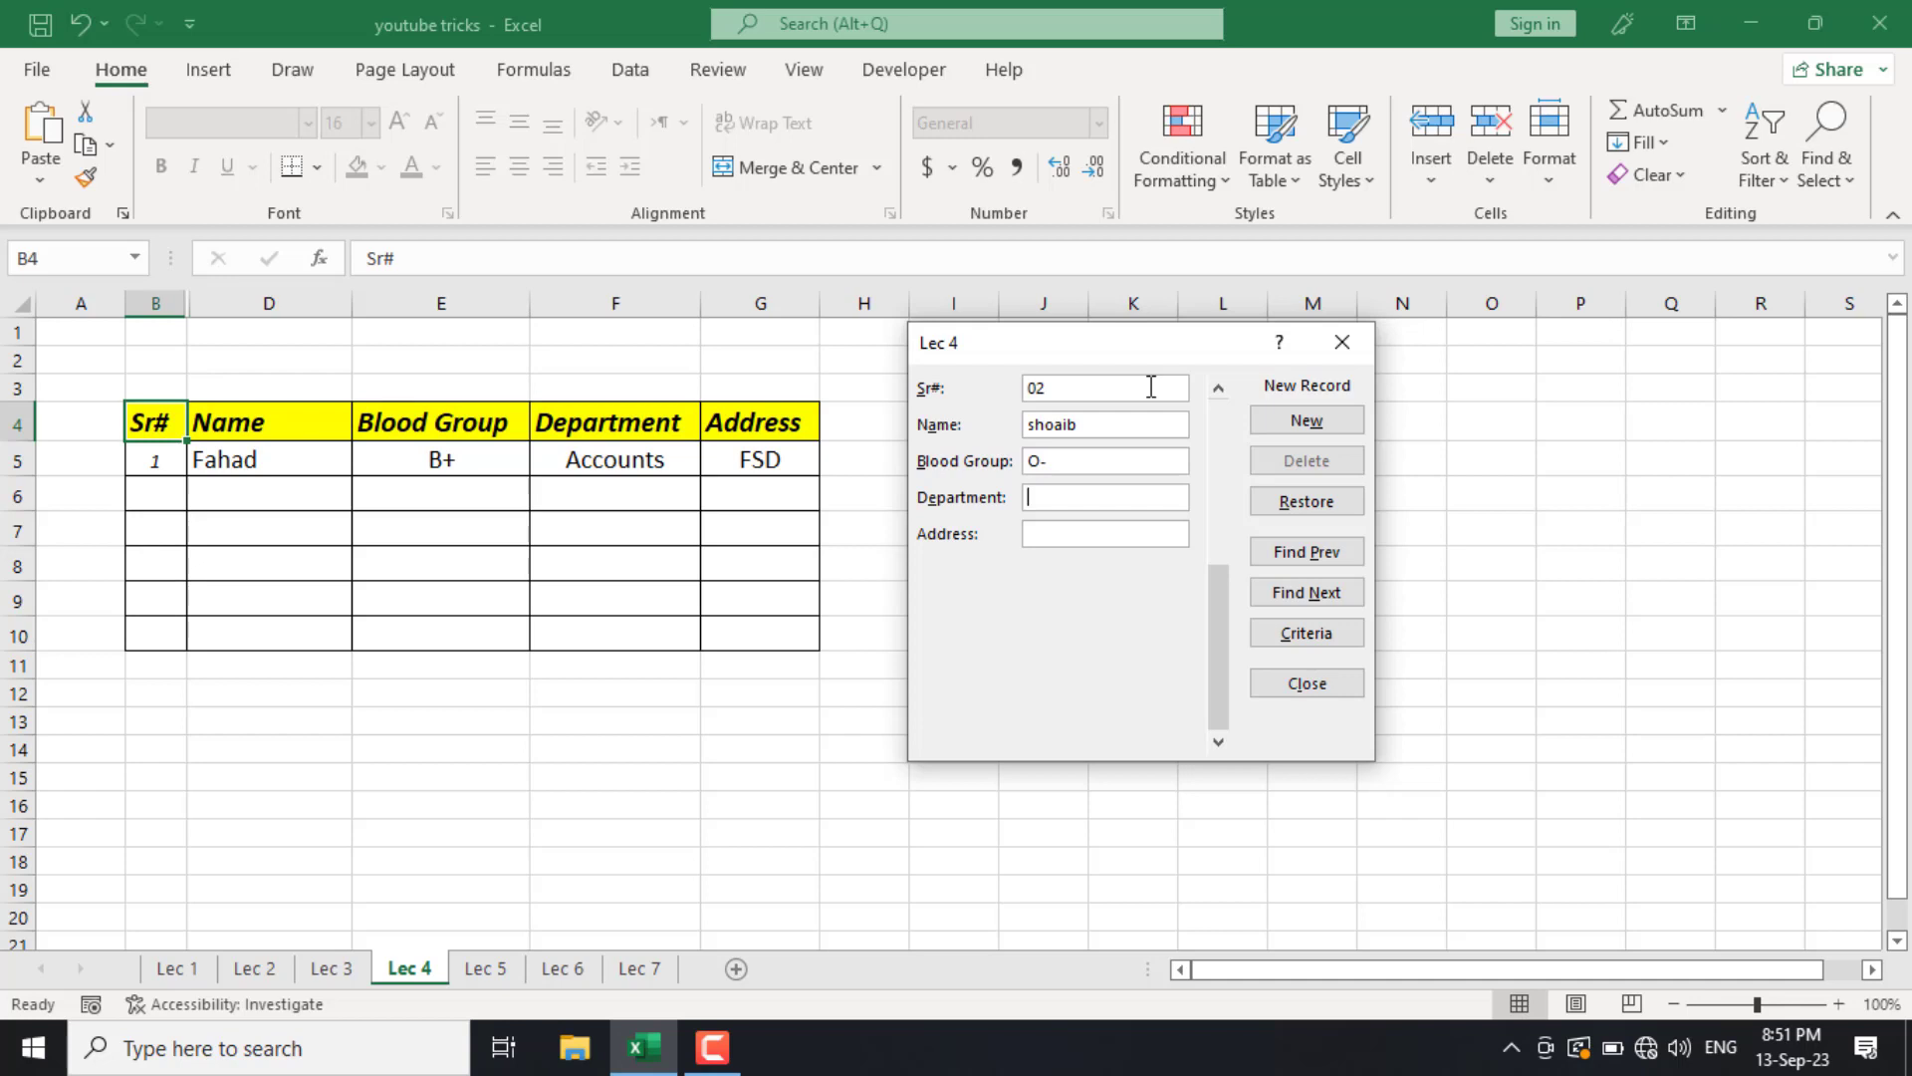
{"action": "type", "text": "I."}
{"action": "type", "text": "T"}
{"action": "key", "text": "Tab"}
{"action": "type", "text": "FS"}
{"action": "type", "text": "D"}
{"action": "key", "text": "Return"}
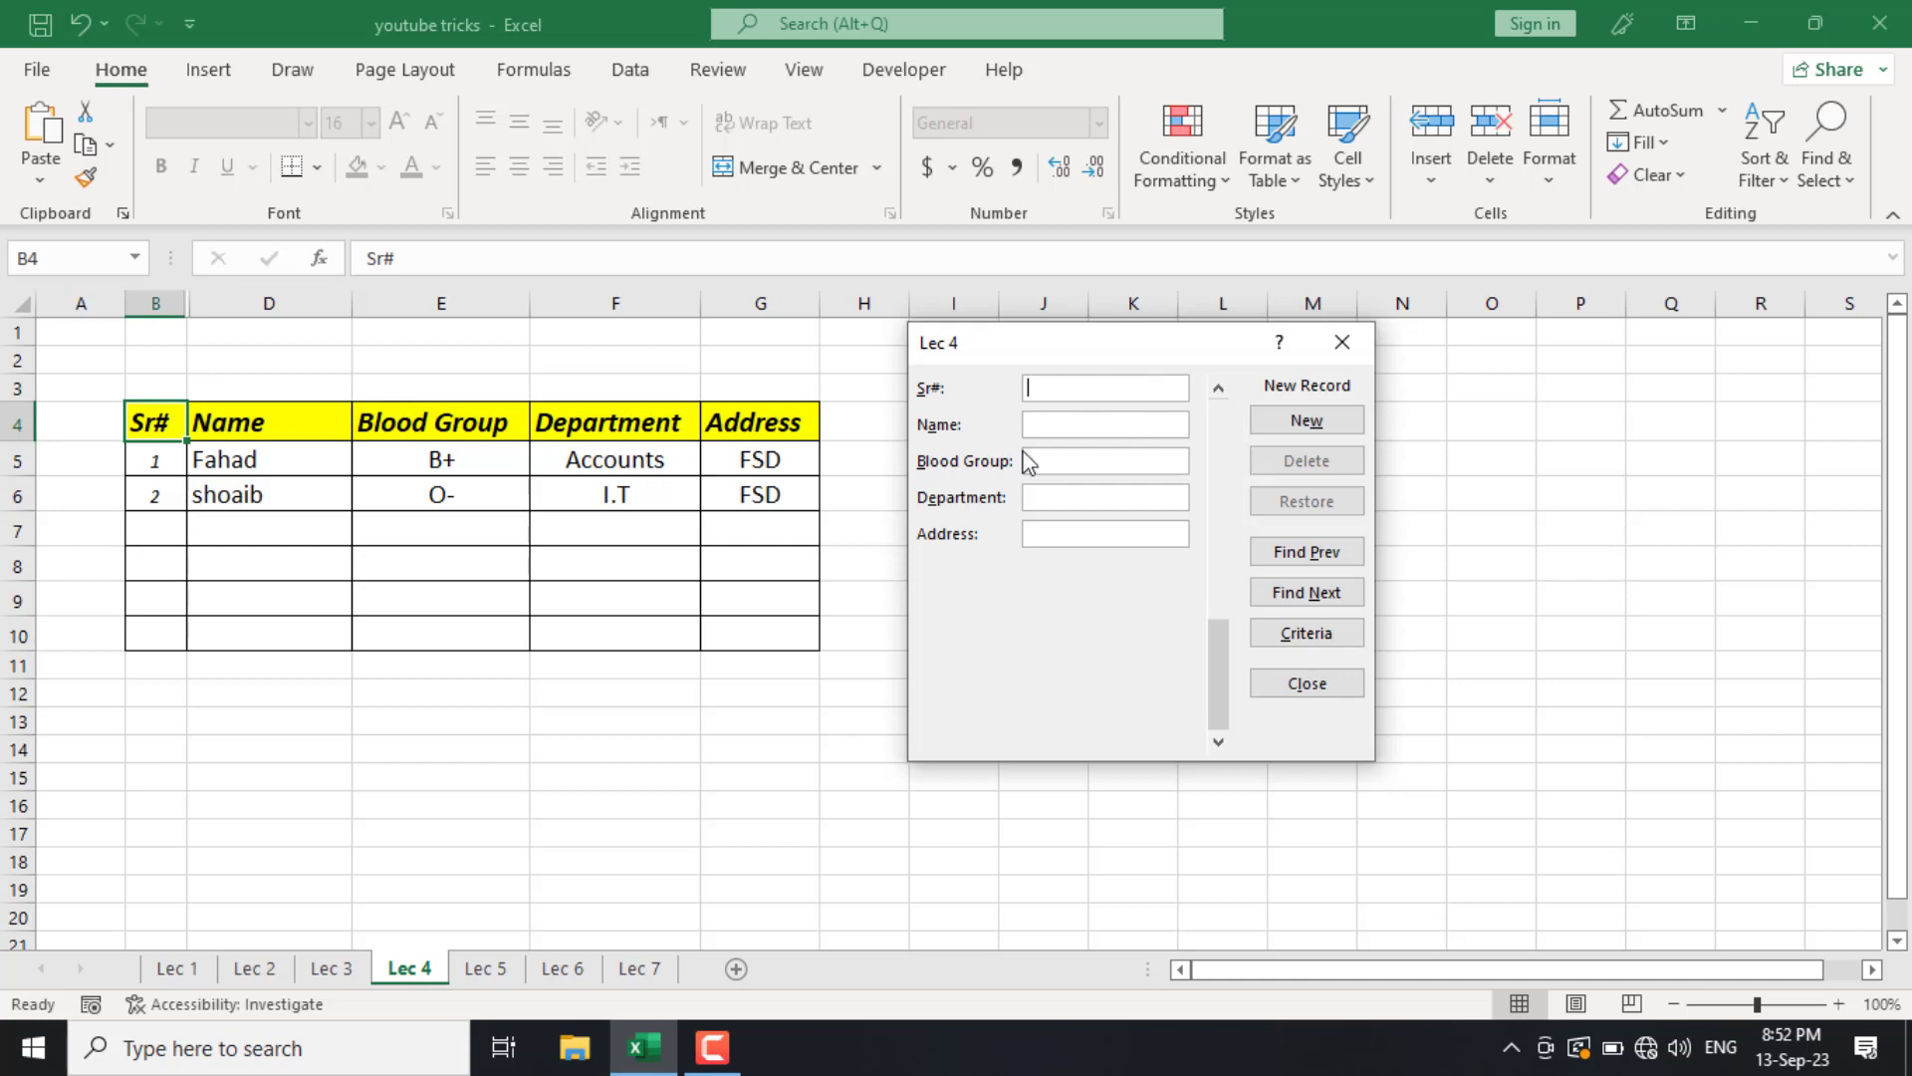
- Browse back to record 1 in the form and change its Blood Group from B+ to AB+
{"action": "left_click", "coordinate": [1275, 594]}
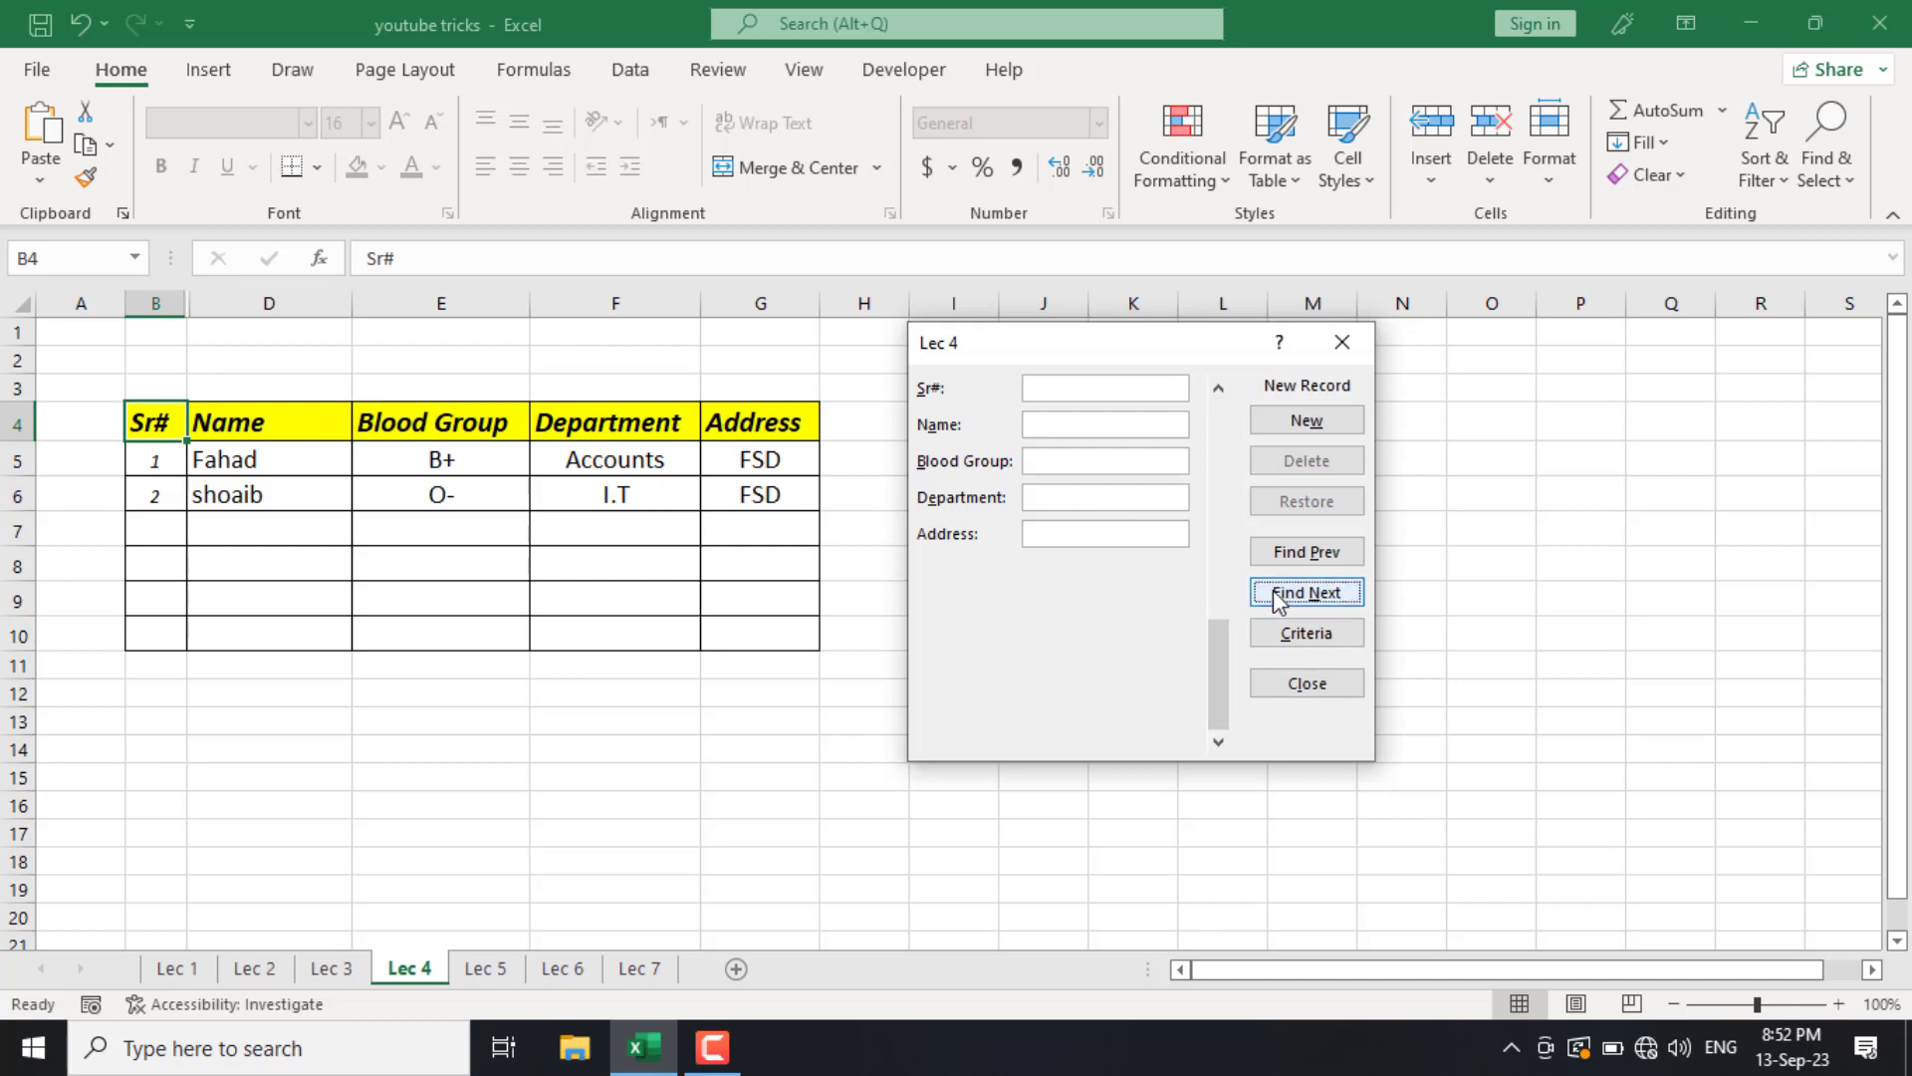
{"action": "left_click", "coordinate": [1280, 558]}
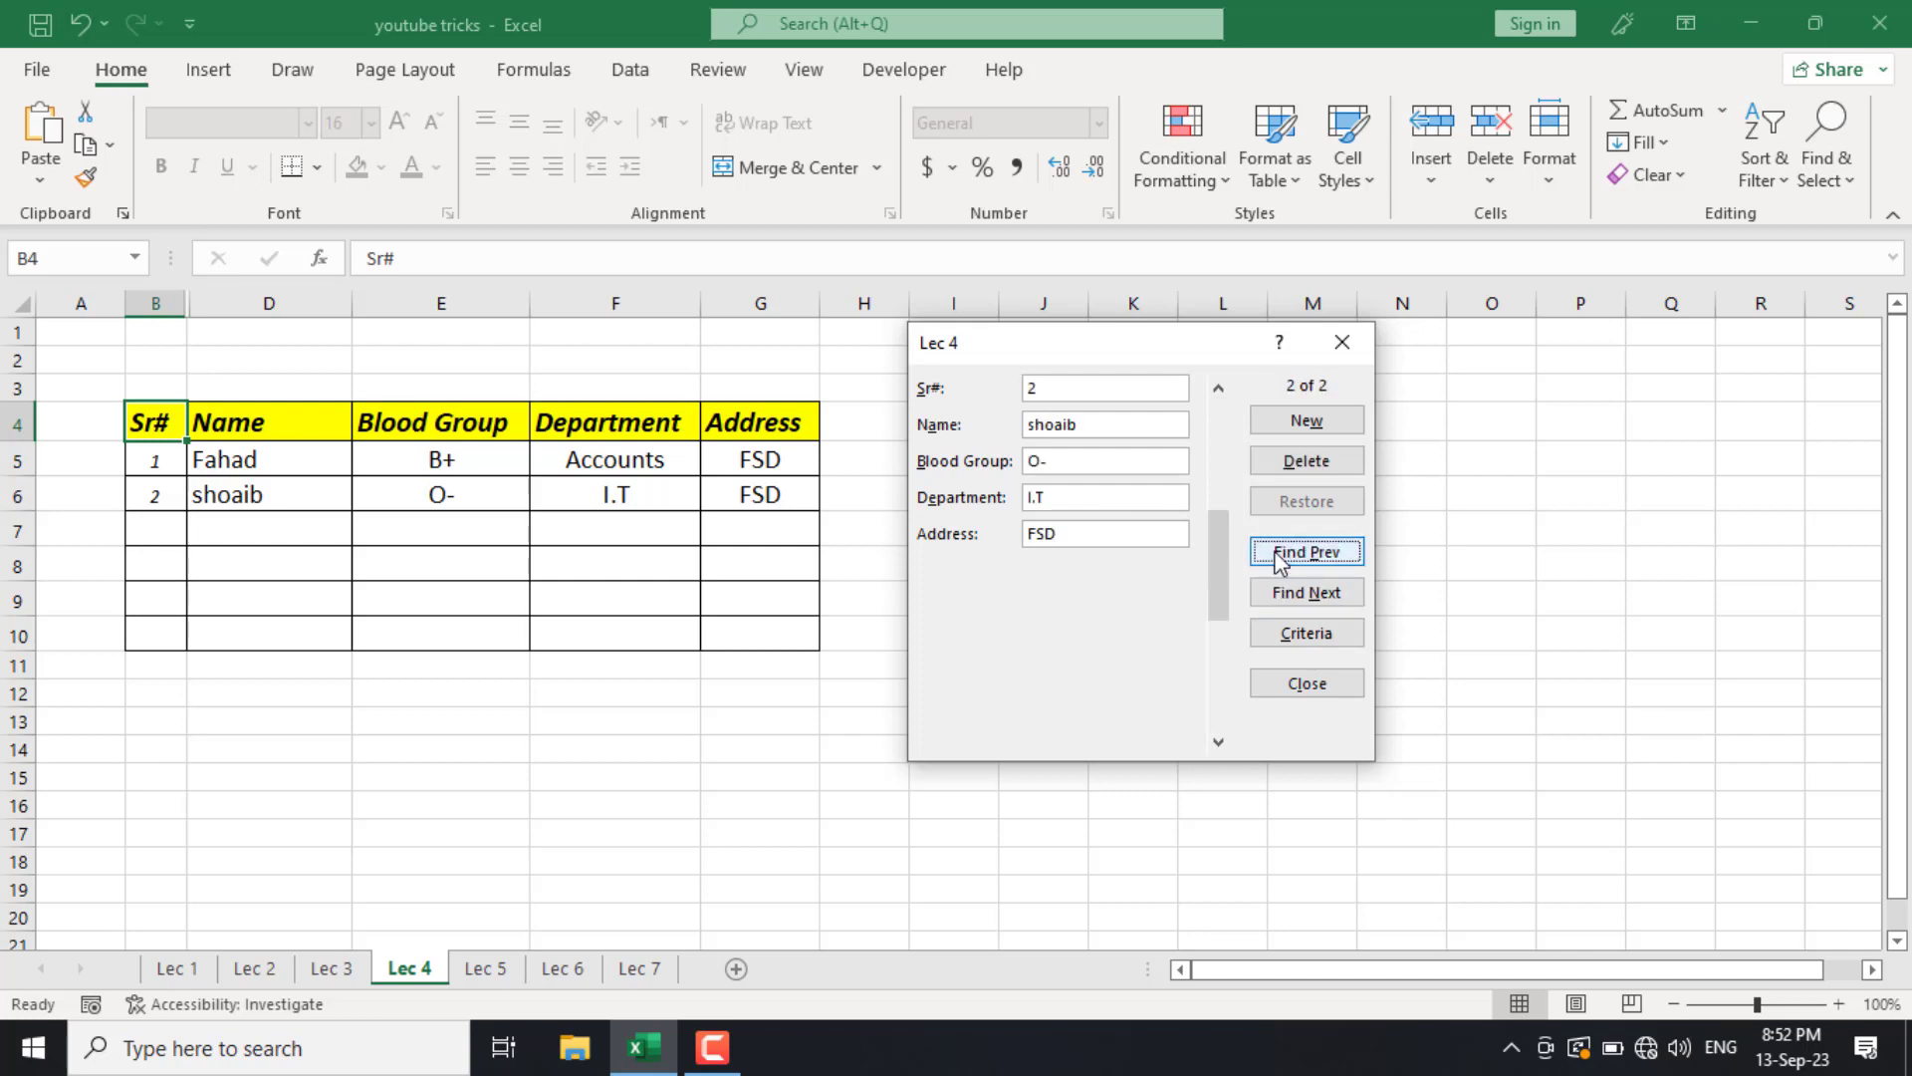
{"action": "left_click", "coordinate": [1280, 558]}
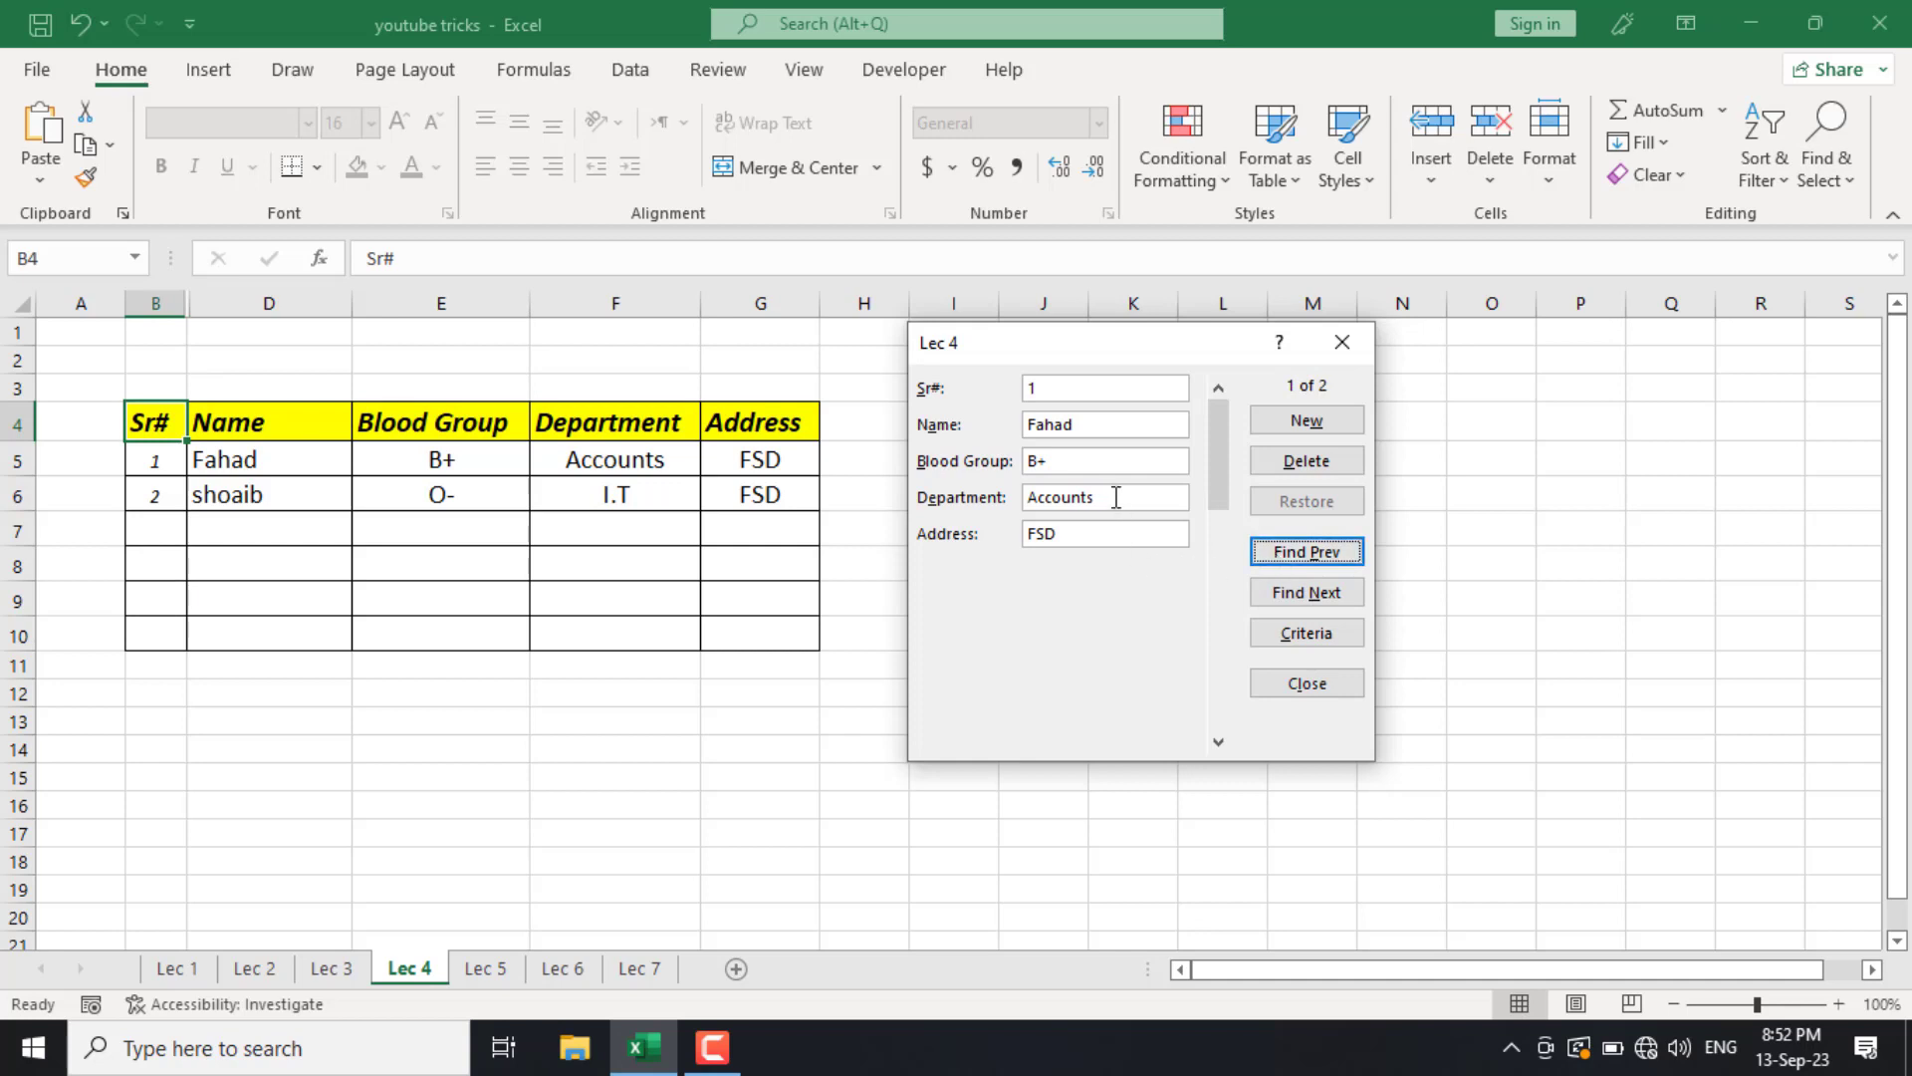
{"action": "left_click_drag", "start_coordinate": [1106, 460], "coordinate": [971, 461]}
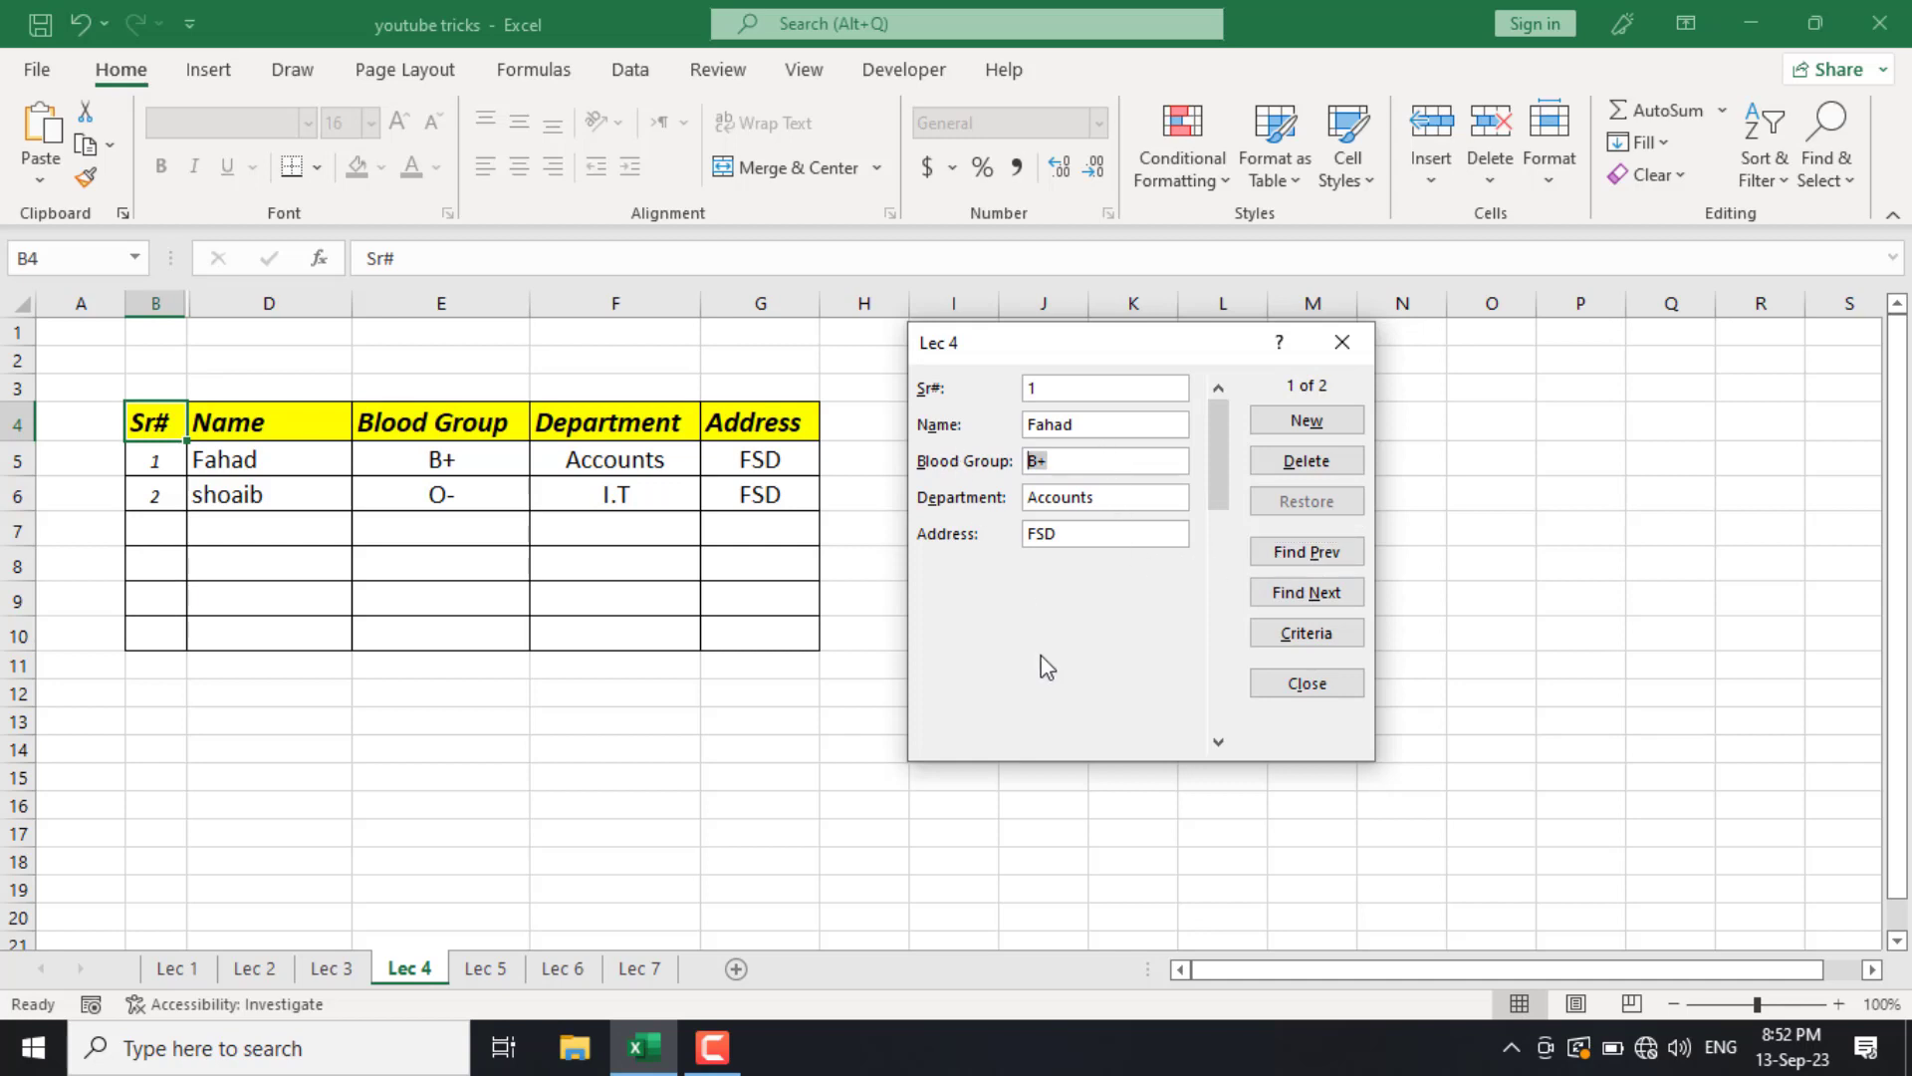
{"action": "type", "text": "A+"}
{"action": "key", "text": "BackSpace"}
{"action": "key", "text": "BackSpace"}
{"action": "type", "text": "AB+"}
{"action": "key", "text": "Return"}
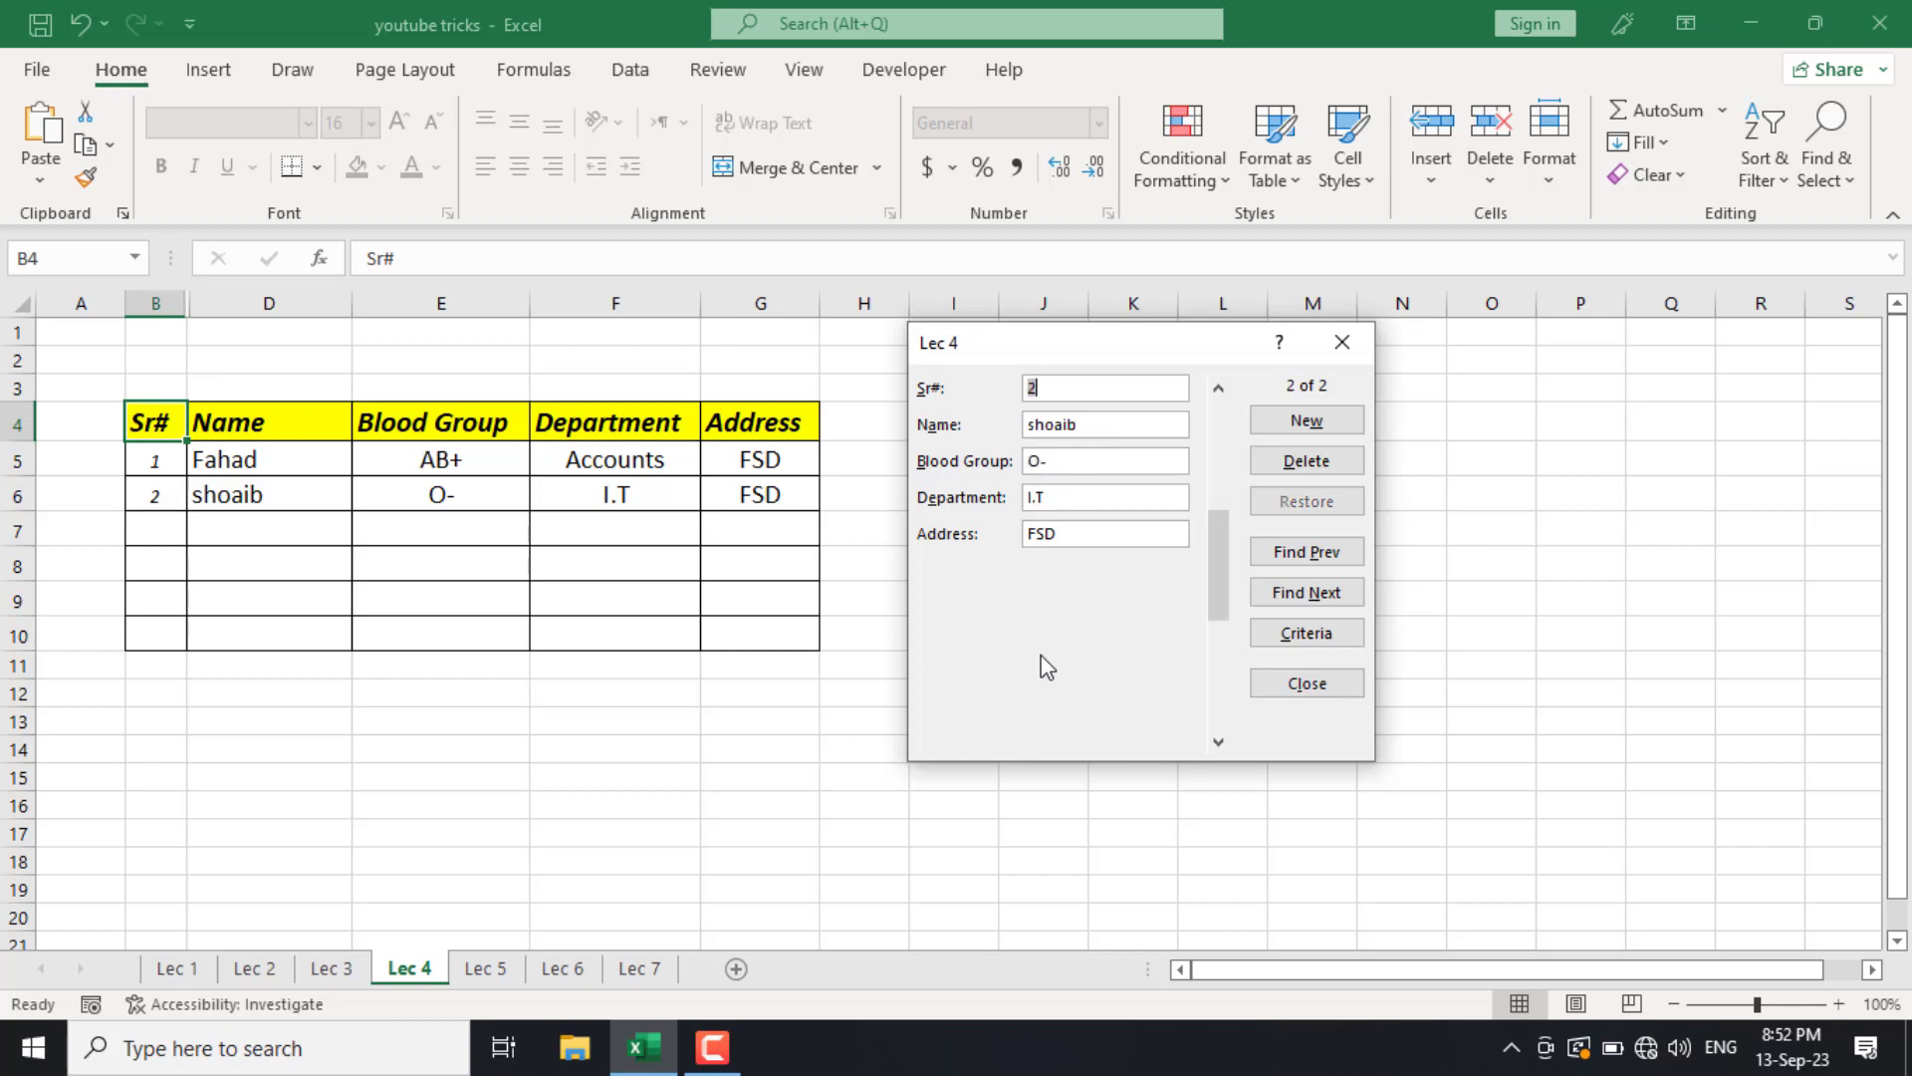